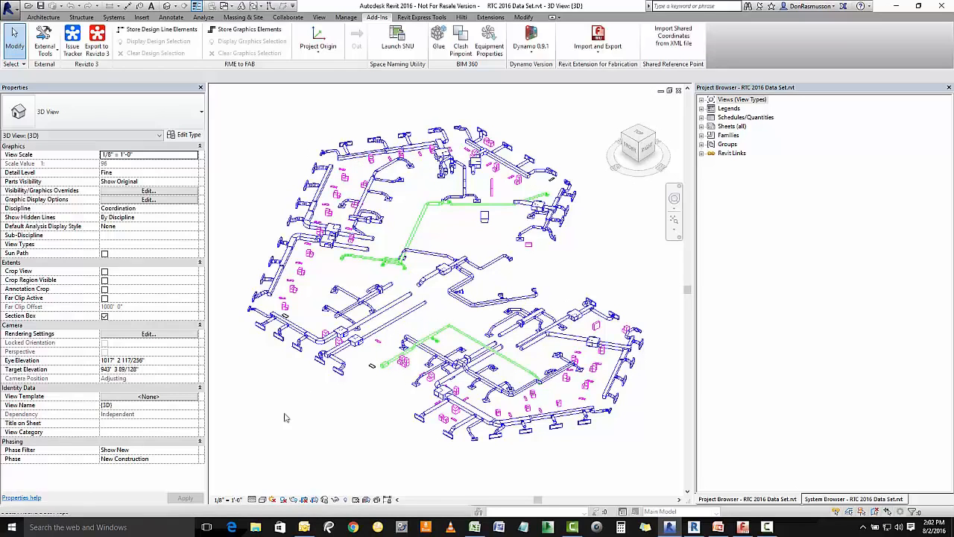
Step: Select the whole model in the 3D view and filter the selection to Duct Accessories, Duct Fittings and Ducts
left_click_drag(228, 468, 668, 110)
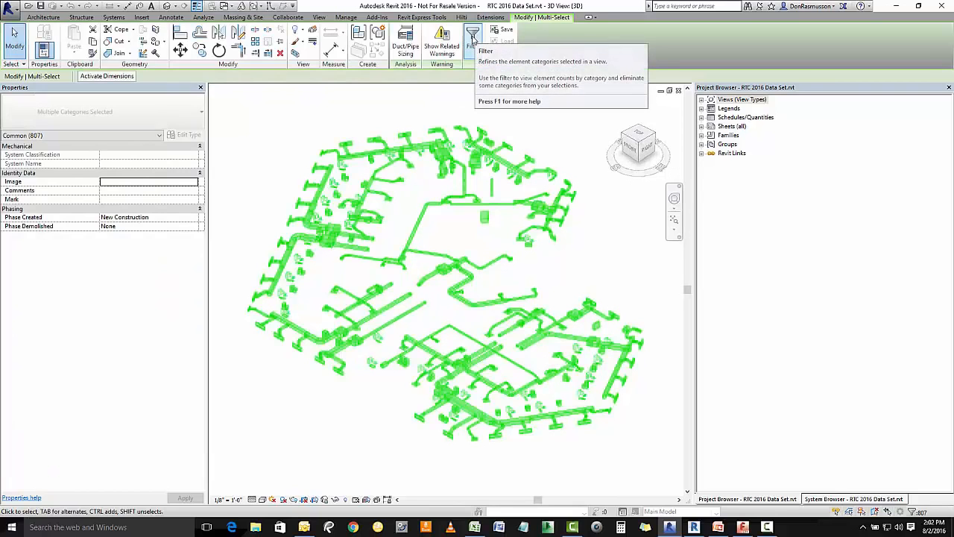
left_click(472, 39)
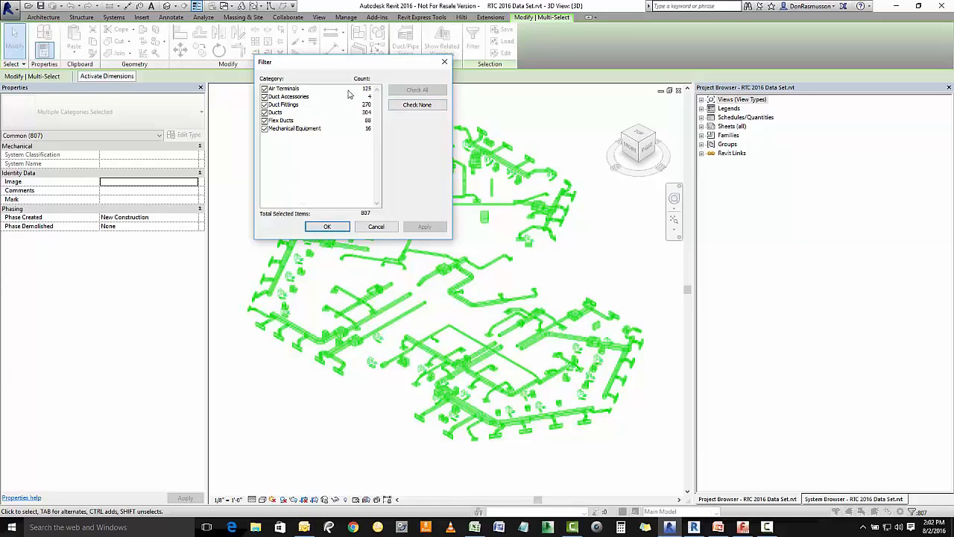
left_click_drag(346, 68, 546, 85)
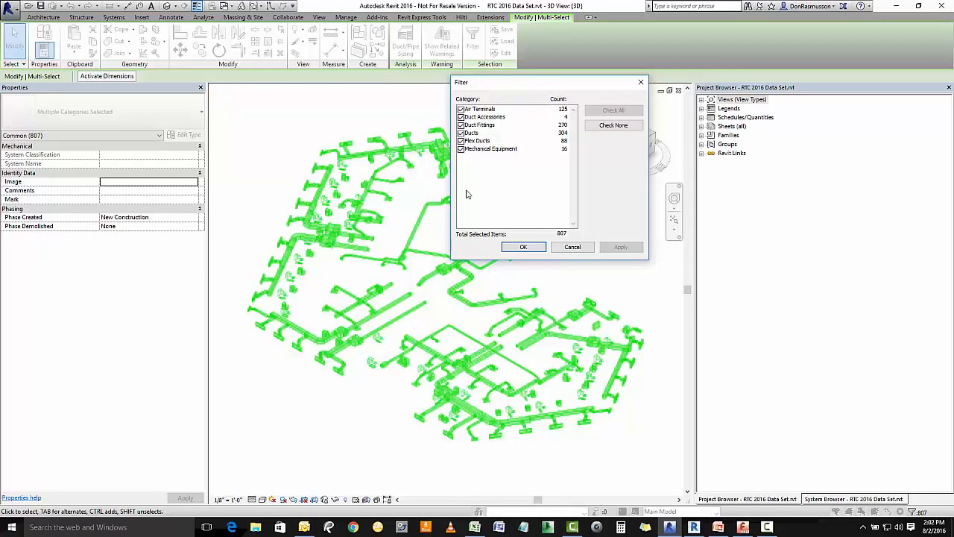
left_click(461, 149)
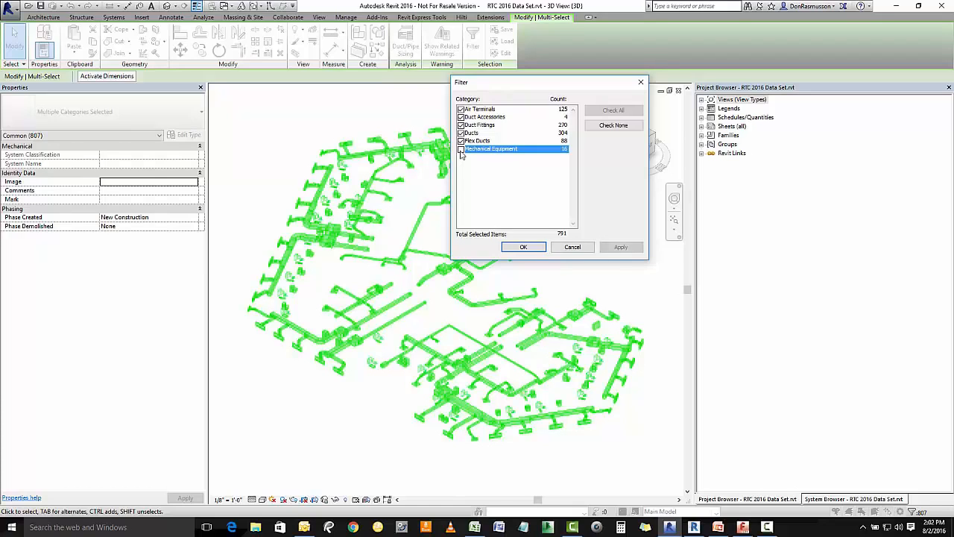
left_click(460, 109)
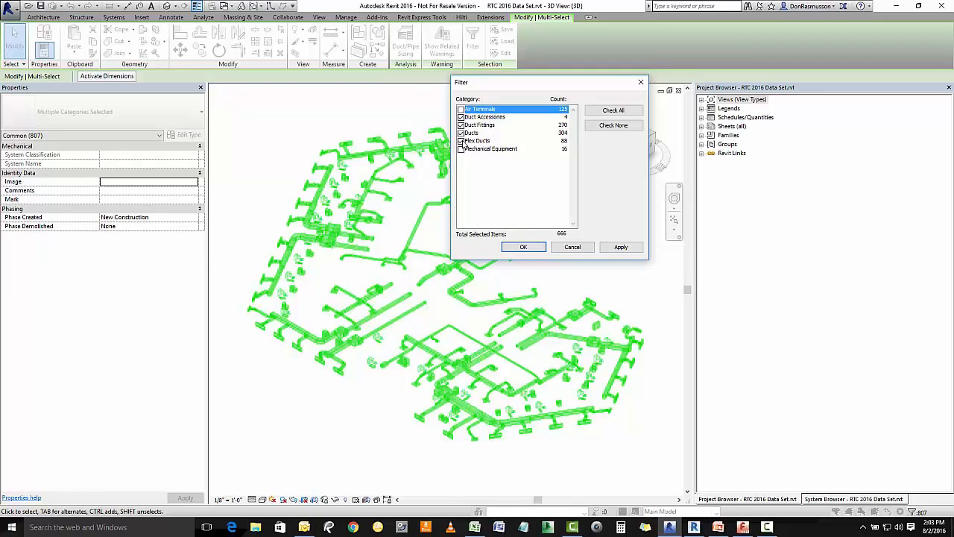
left_click(460, 141)
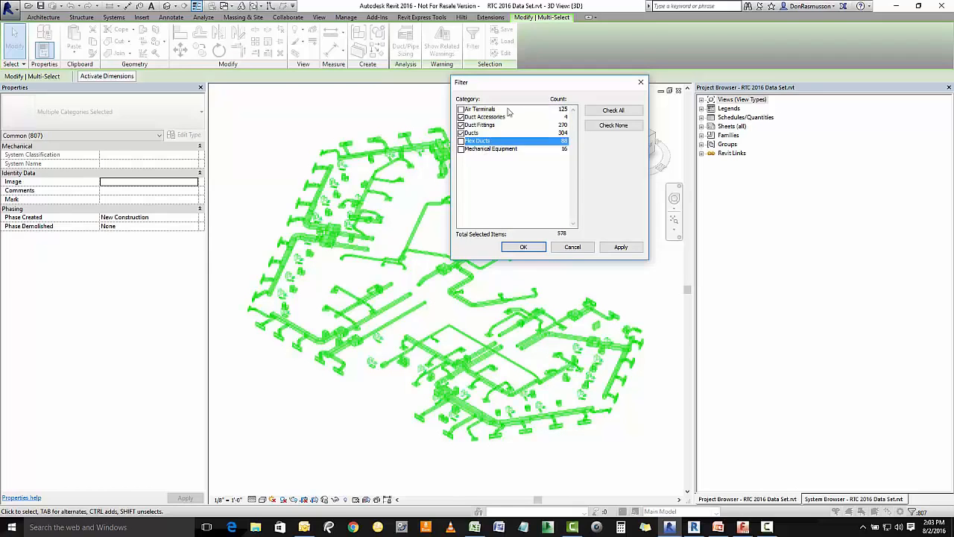
left_click_drag(527, 89, 487, 79)
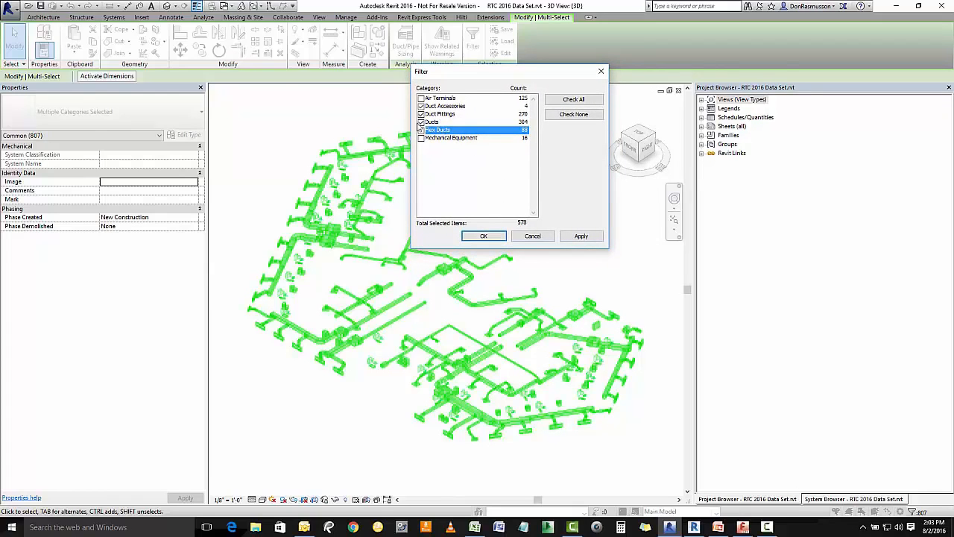
left_click(486, 236)
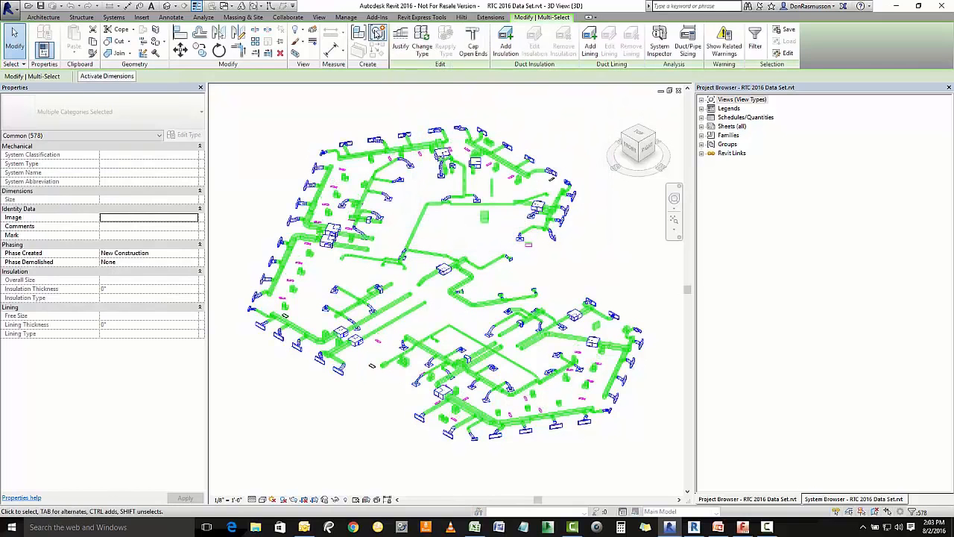
Step: Store the selected ducts, fittings and accessories as design line elements and clear the selection
left_click(377, 16)
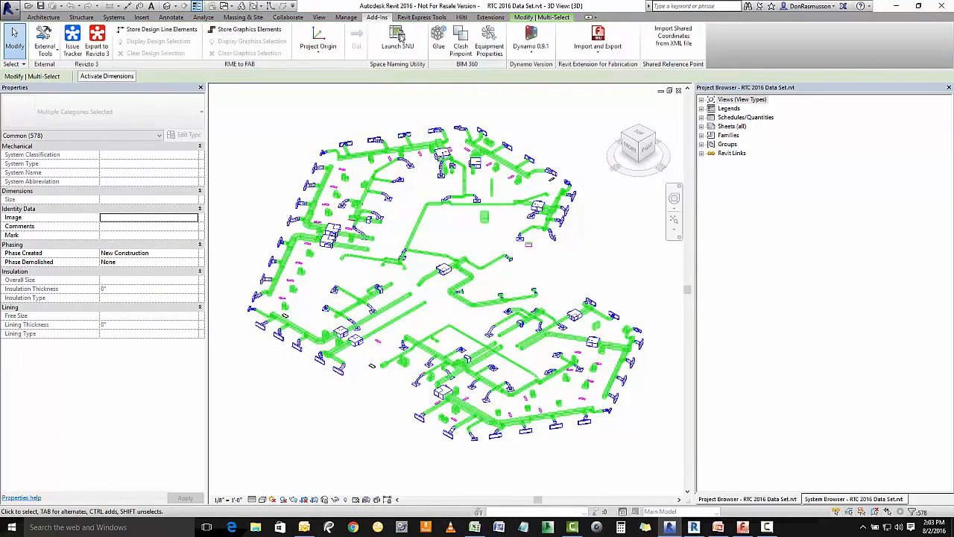
left_click(176, 33)
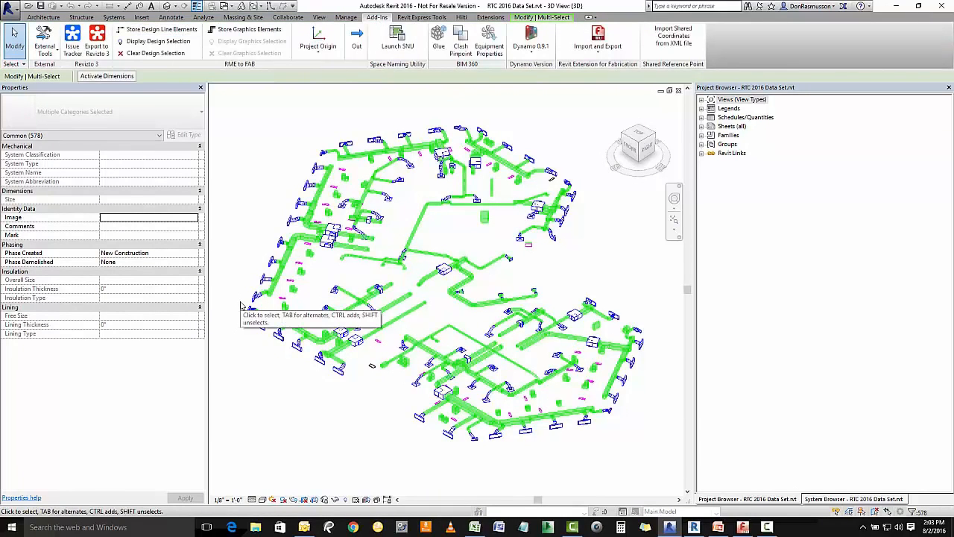
left_click(310, 429)
Step: Reselect the whole model, filter it to Air Terminals, Flex Ducts and Mechanical Equipment, and store these as graphics elements
left_click_drag(231, 471, 667, 113)
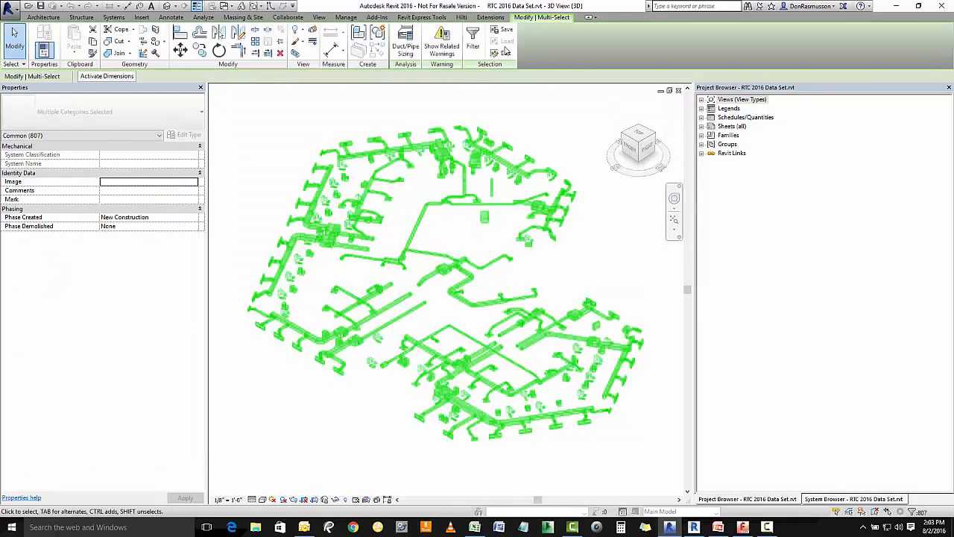
left_click(476, 43)
left_click(421, 106)
left_click(421, 114)
left_click(421, 122)
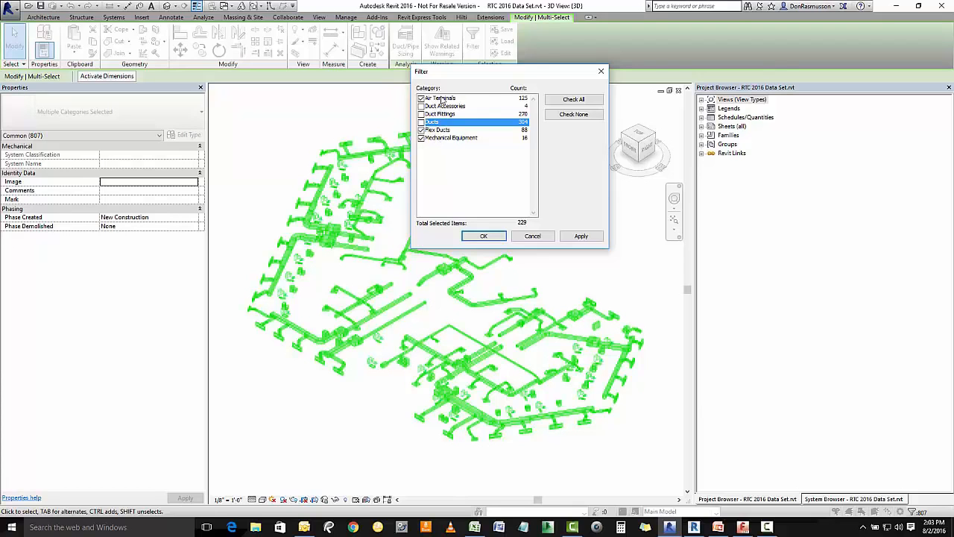
left_click(483, 236)
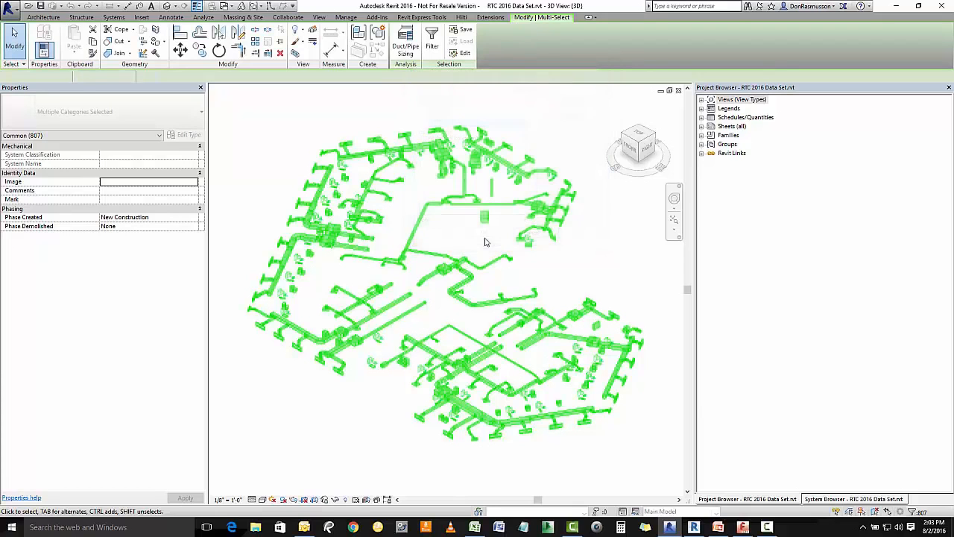
left_click(376, 16)
left_click(247, 30)
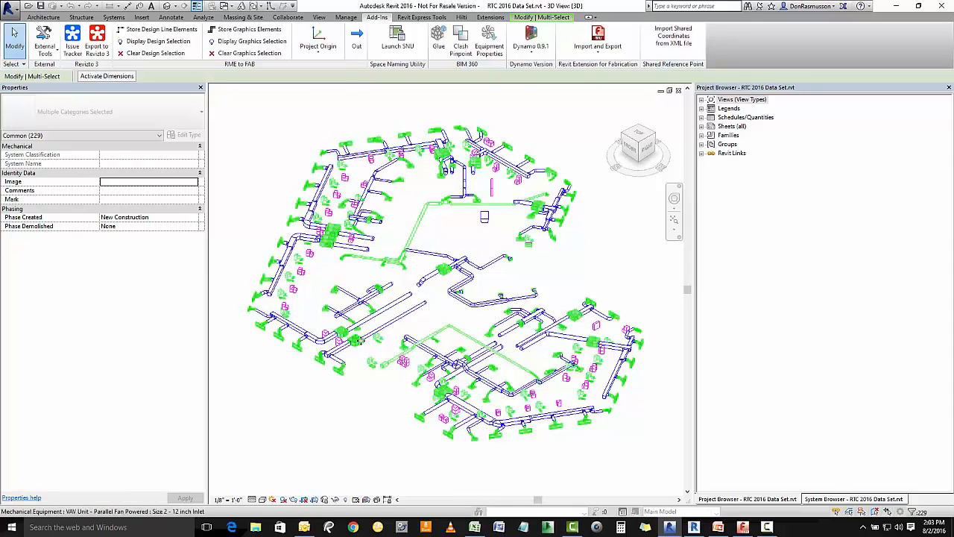
Step: Export the stored elements to Design Line Export.RIF in the RTC 2016 folder, replacing the existing file, and clear the selection
left_click(356, 35)
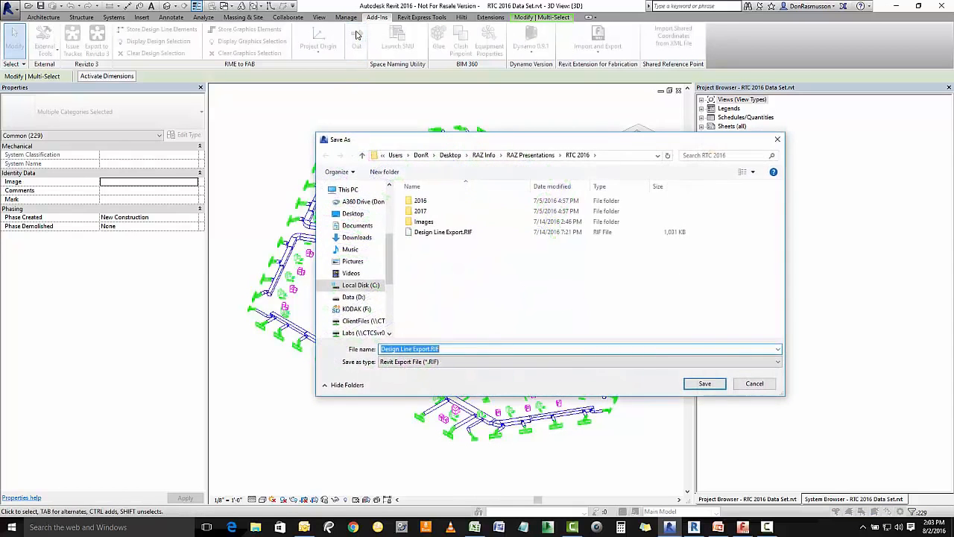
left_click_drag(414, 135, 378, 93)
left_click(412, 191)
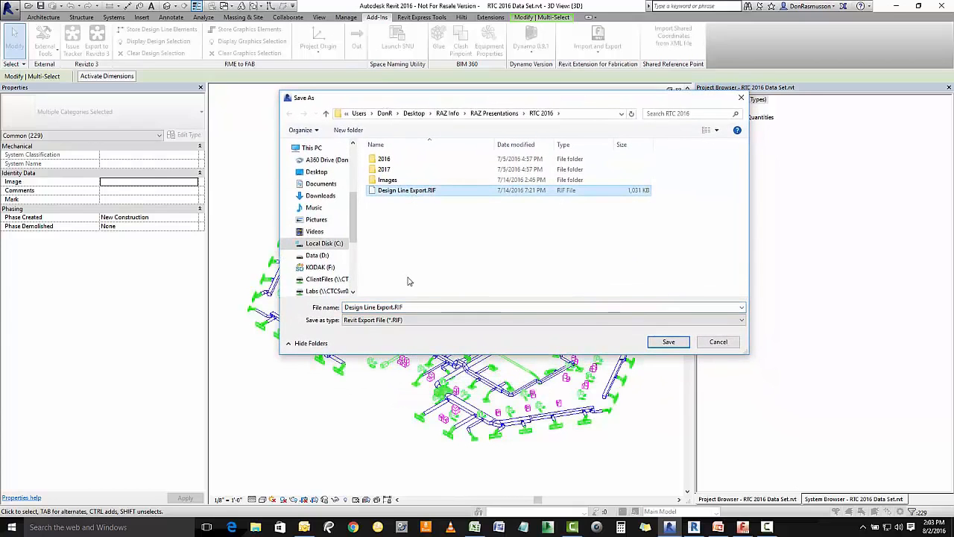
left_click(669, 343)
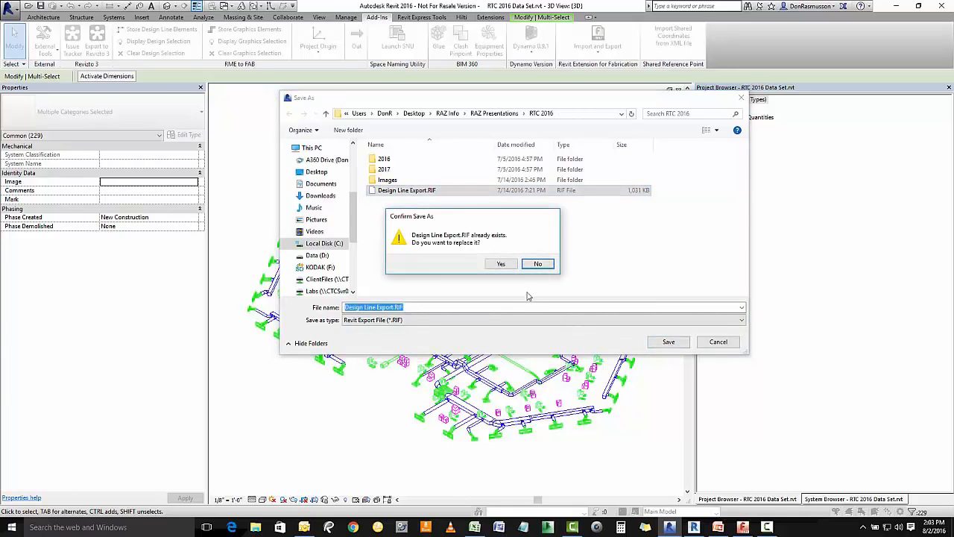
left_click(499, 265)
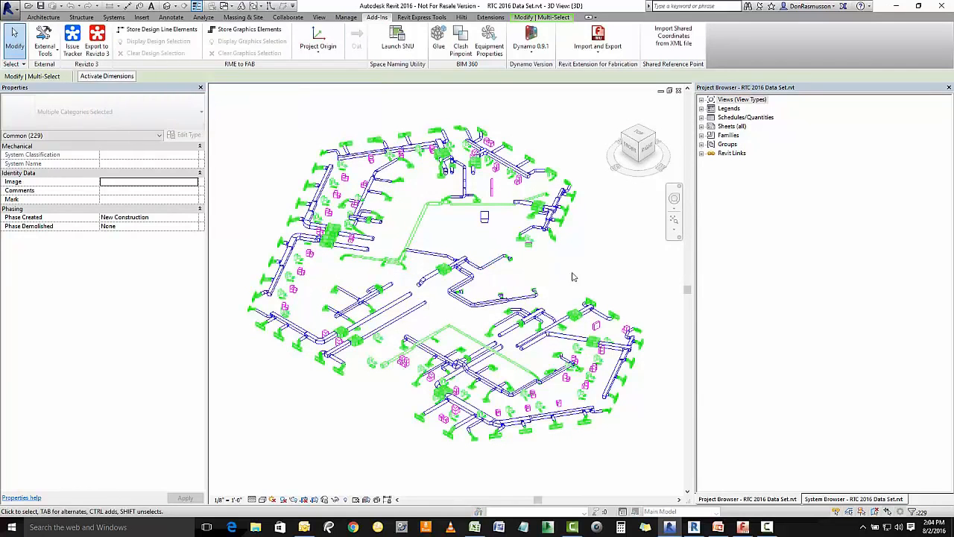
left_click(594, 263)
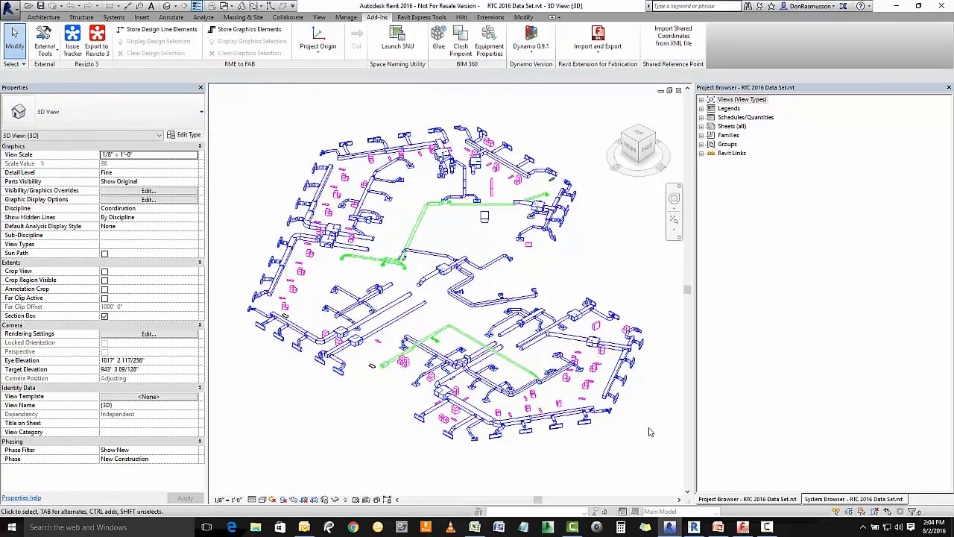
Step: Switch to AutoCAD MEP and run the PROCESSRUN command in Drawing1
left_click(741, 527)
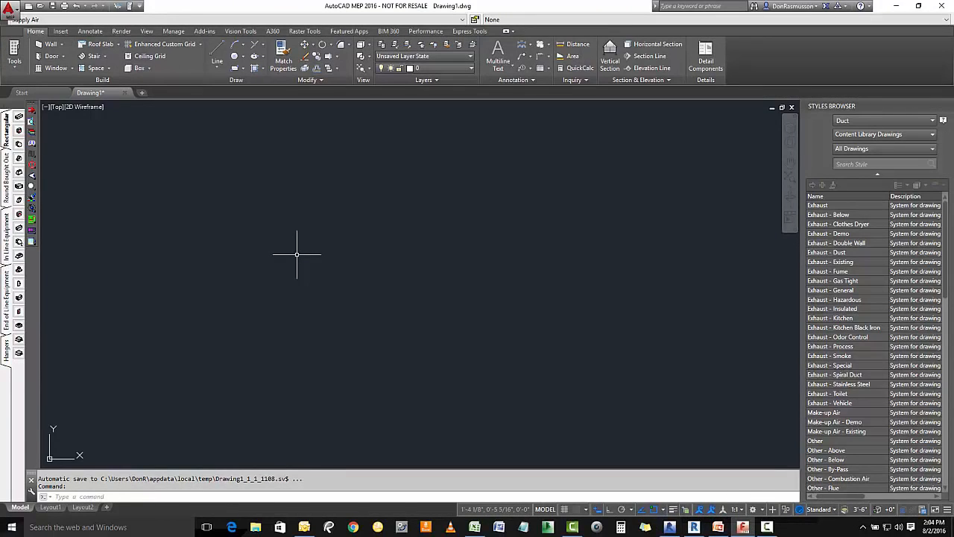
type("pro")
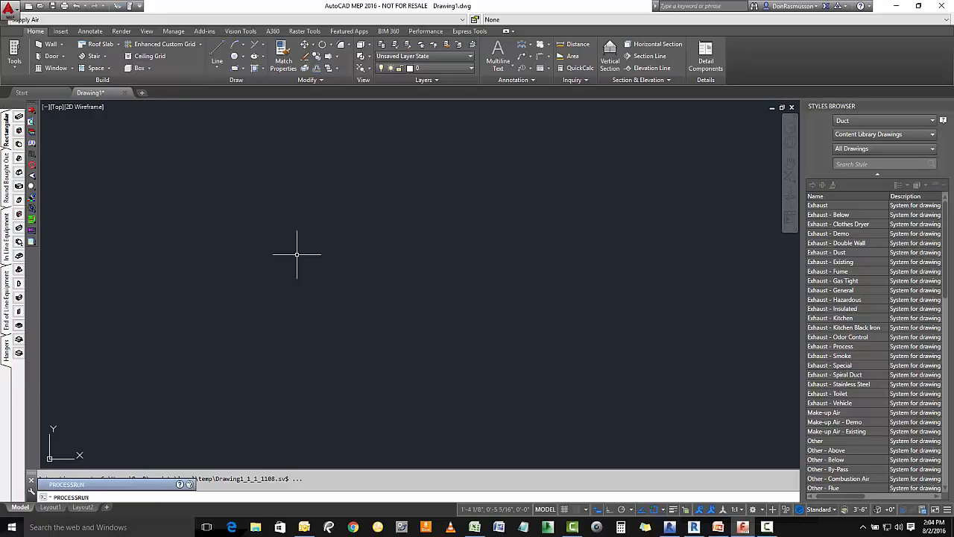
type("cessrun")
key("Return")
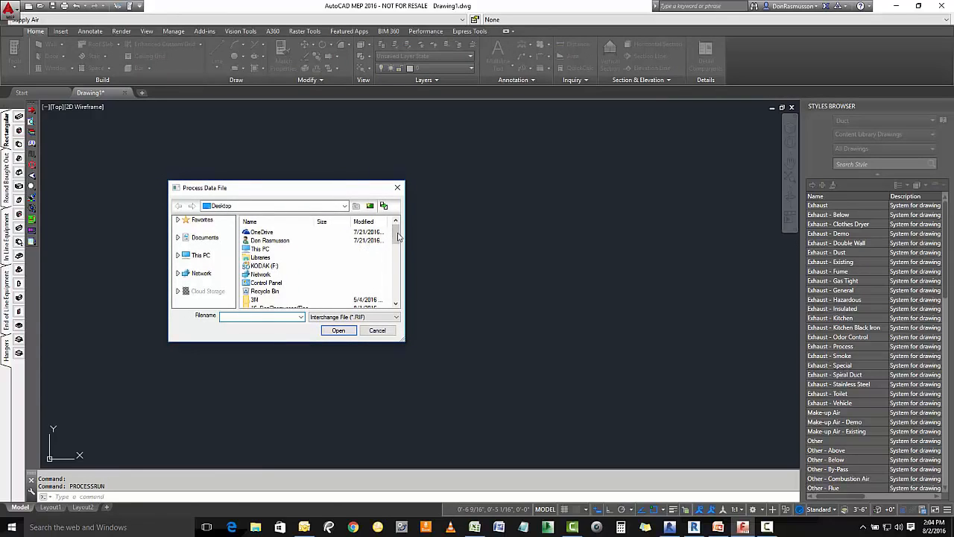
Step: Browse to the RTC 2016 folder under RAZ Info > RAZ Presentations and open Design Line Export.RIF for processing
left_click_drag(394, 237, 398, 294)
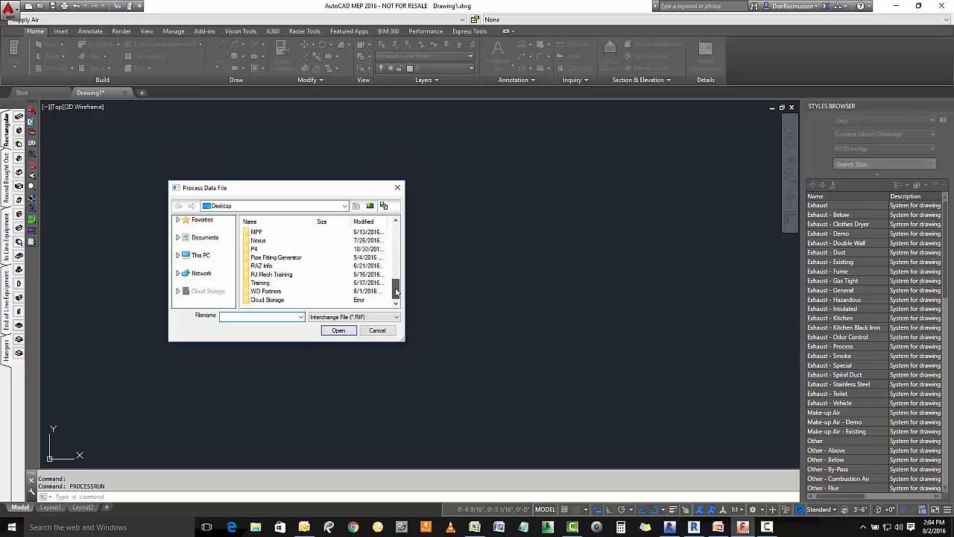
double_click(261, 266)
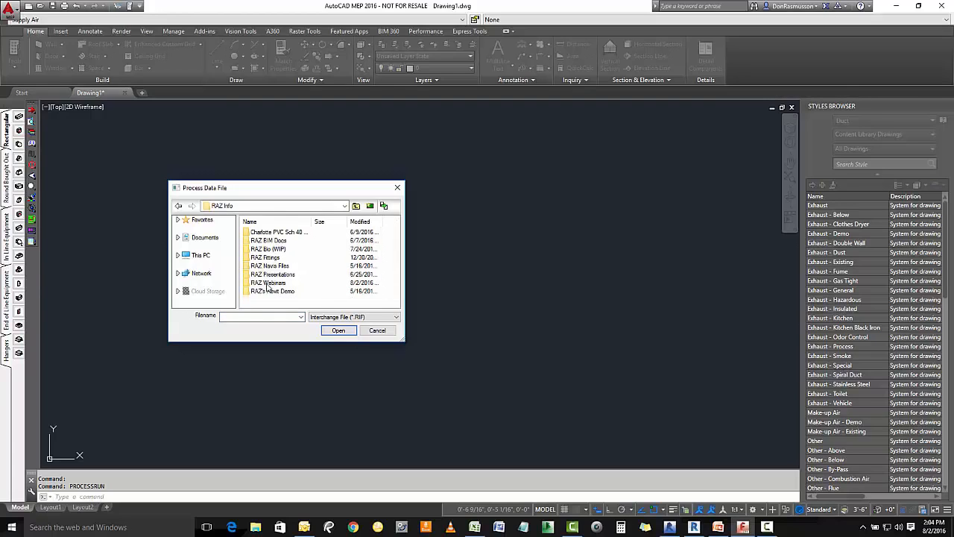
double_click(271, 275)
double_click(274, 265)
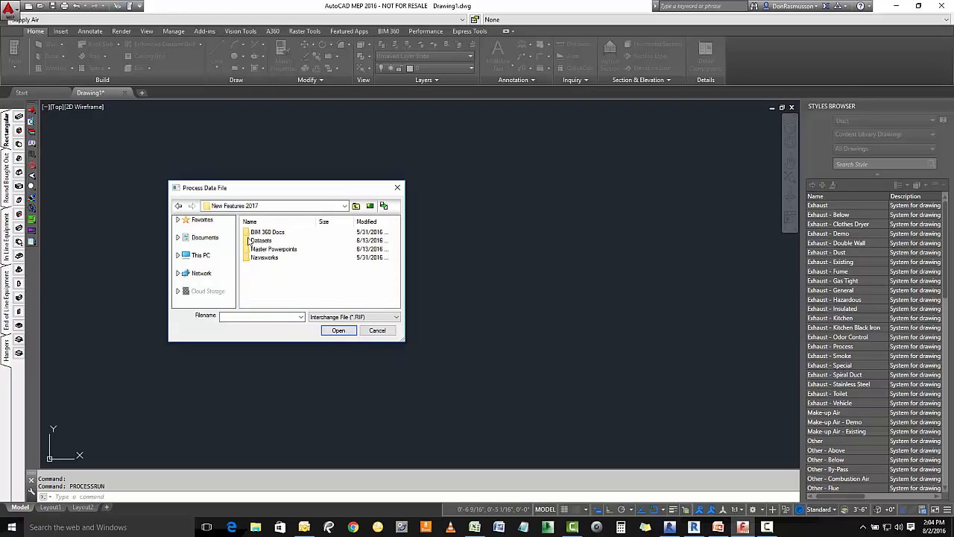
left_click(355, 206)
left_click(270, 275)
double_click(271, 275)
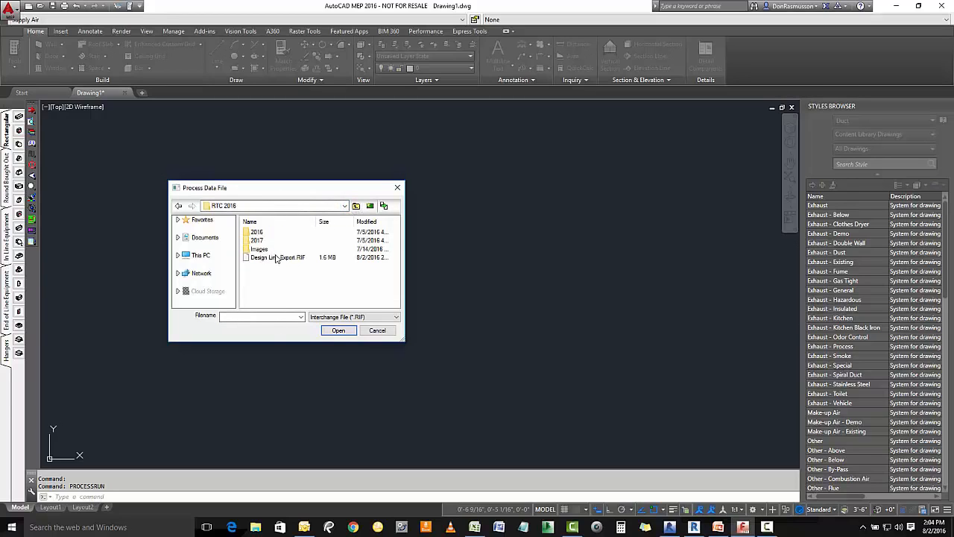
left_click(279, 260)
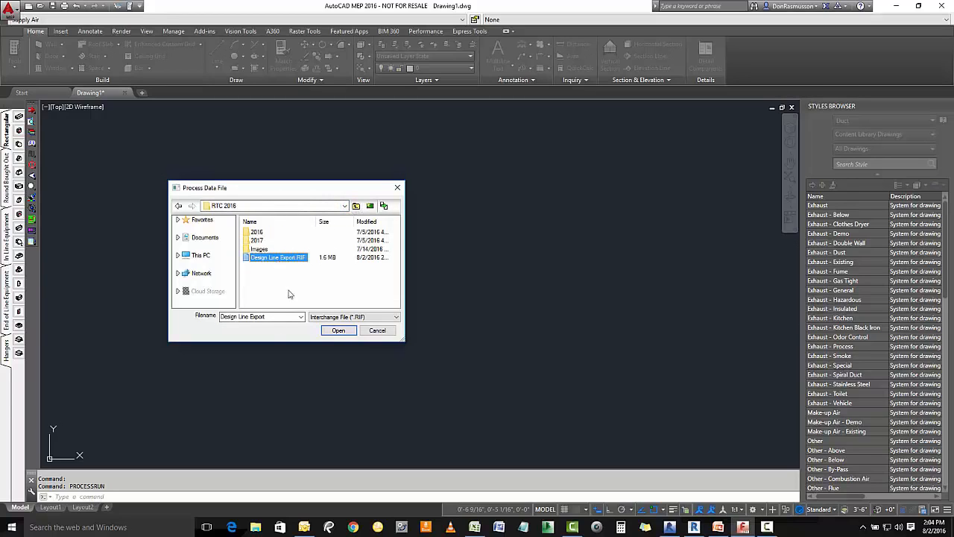
left_click(339, 331)
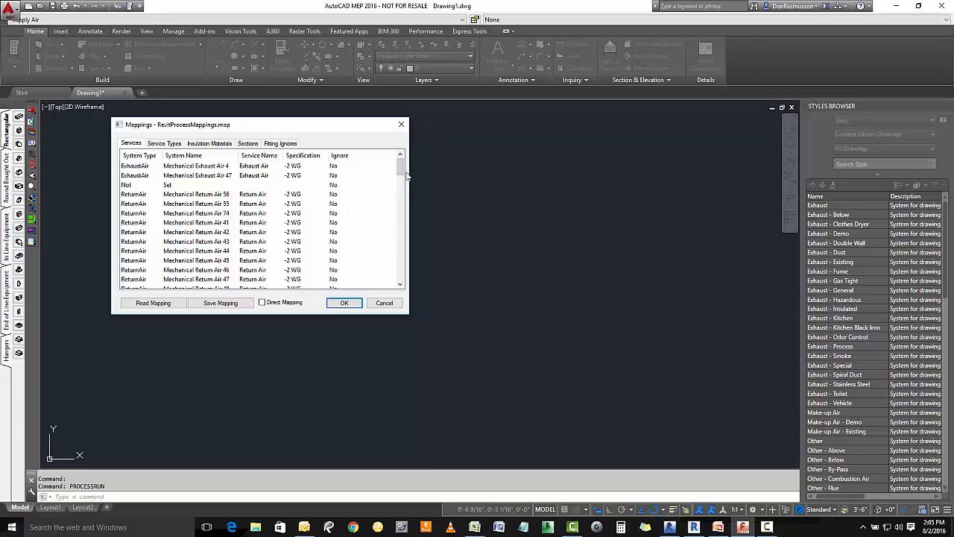
Step: Examine the editable service mapping of Mechanical Return Air 56, including its available specifications and ignore setting
mouse_move(401, 169)
left_mouse_down()
mouse_move(402, 213)
mouse_move(401, 166)
left_mouse_up()
left_click(190, 195)
right_click(191, 196)
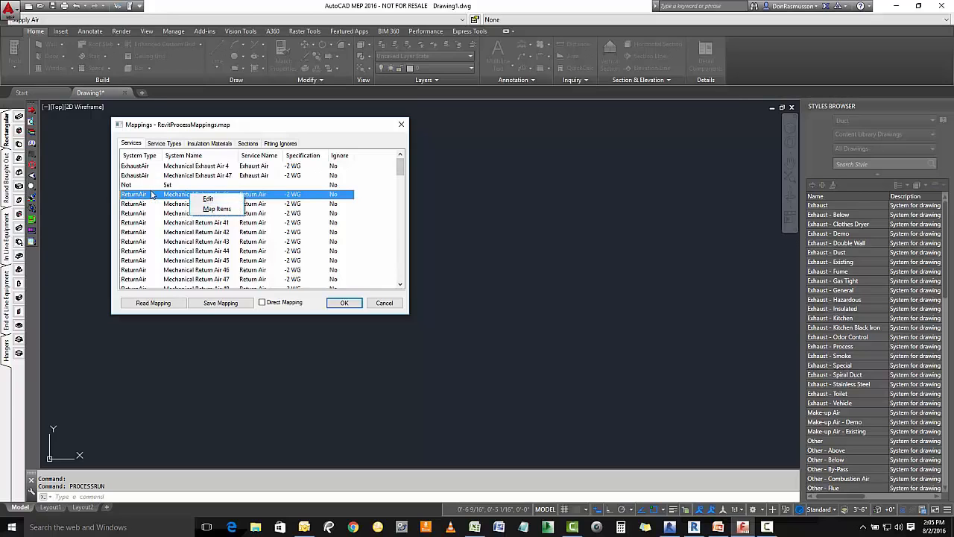
left_click(223, 200)
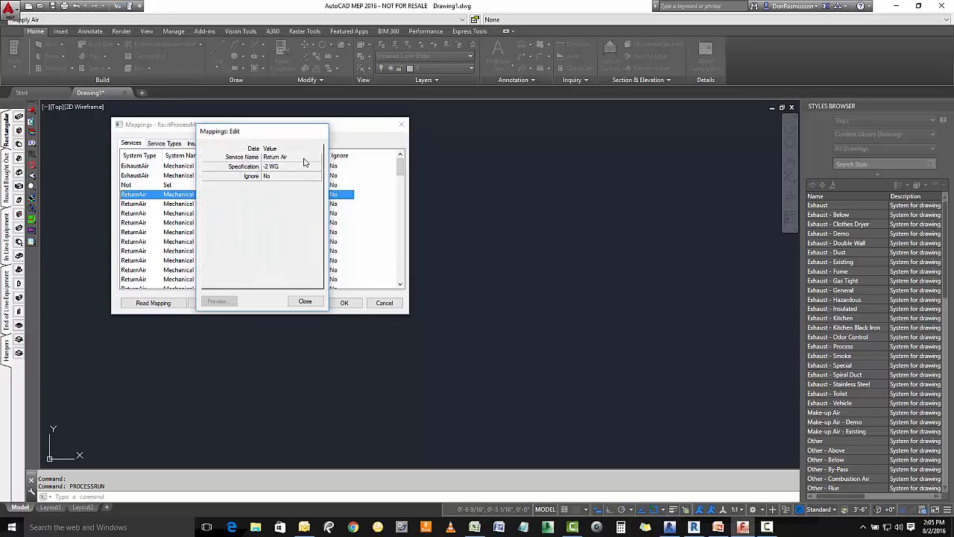
left_click(287, 167)
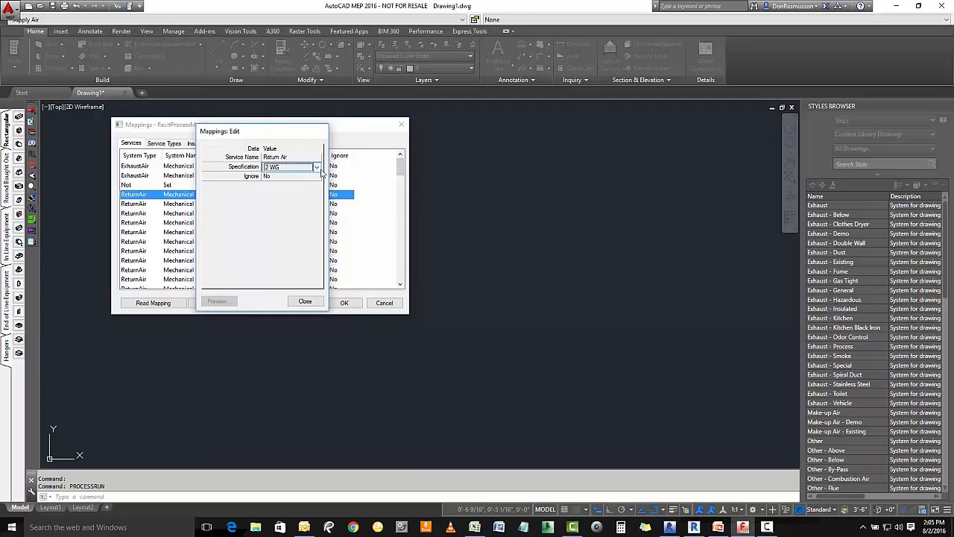
left_click(291, 167)
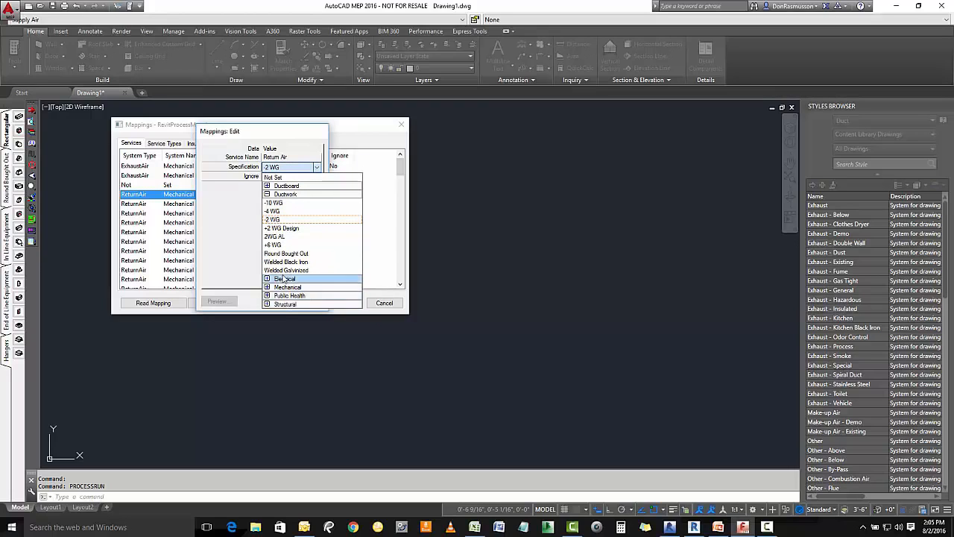
left_click(230, 238)
left_click(293, 177)
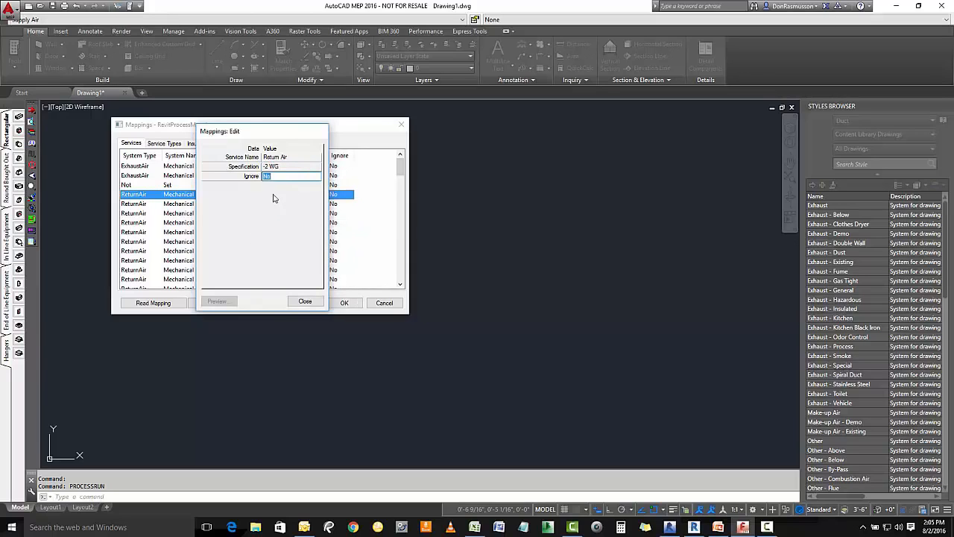
left_click(305, 302)
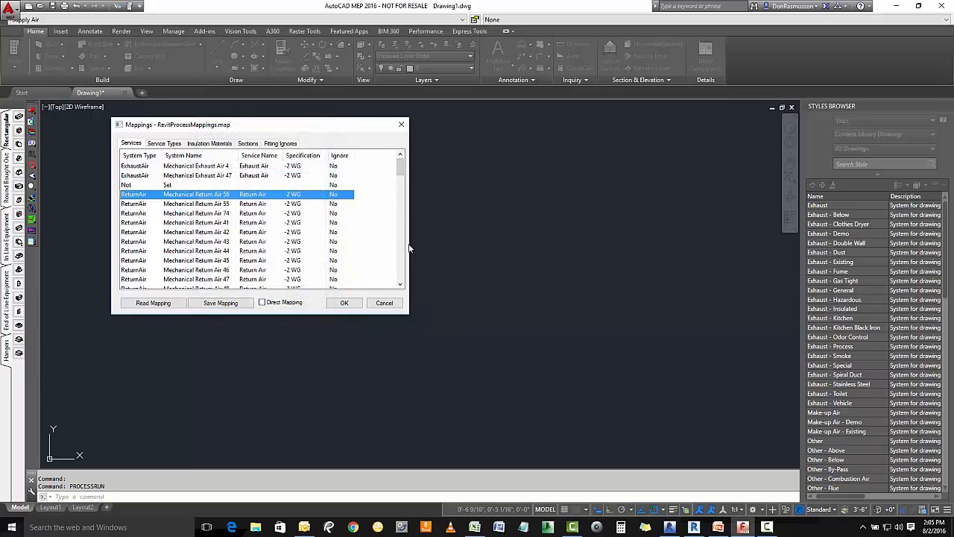
Step: Examine the return air service mappings, selecting Mechanical Return Air 56 through 42 together and rows 44 and 43 singly
mouse_move(401, 171)
left_mouse_down()
mouse_move(401, 181)
mouse_move(400, 168)
left_mouse_up()
left_click(133, 232, "shift")
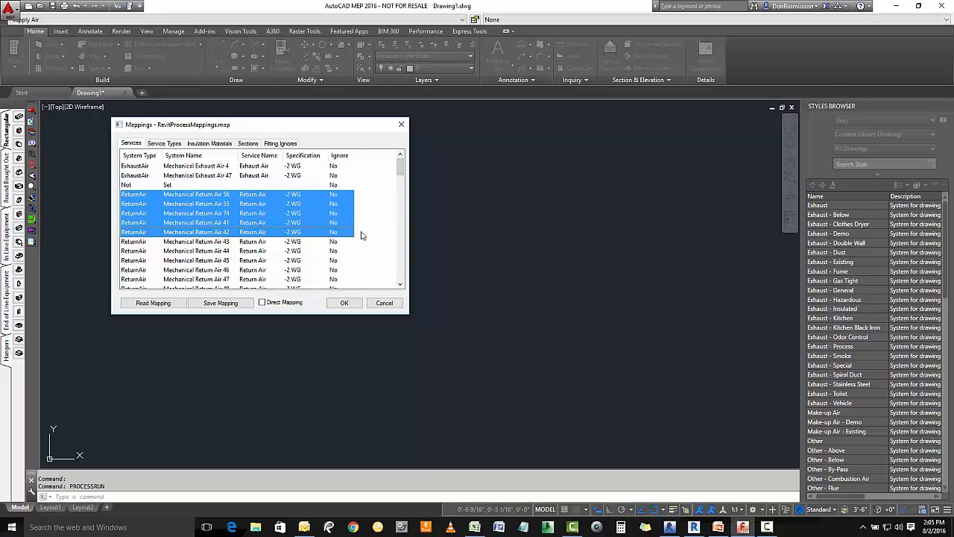
left_click(209, 251)
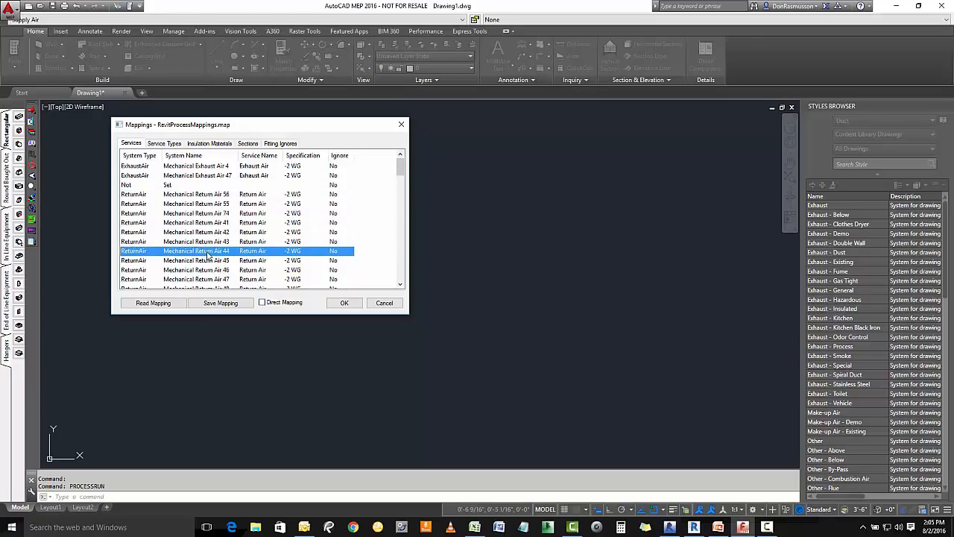
left_click(210, 240)
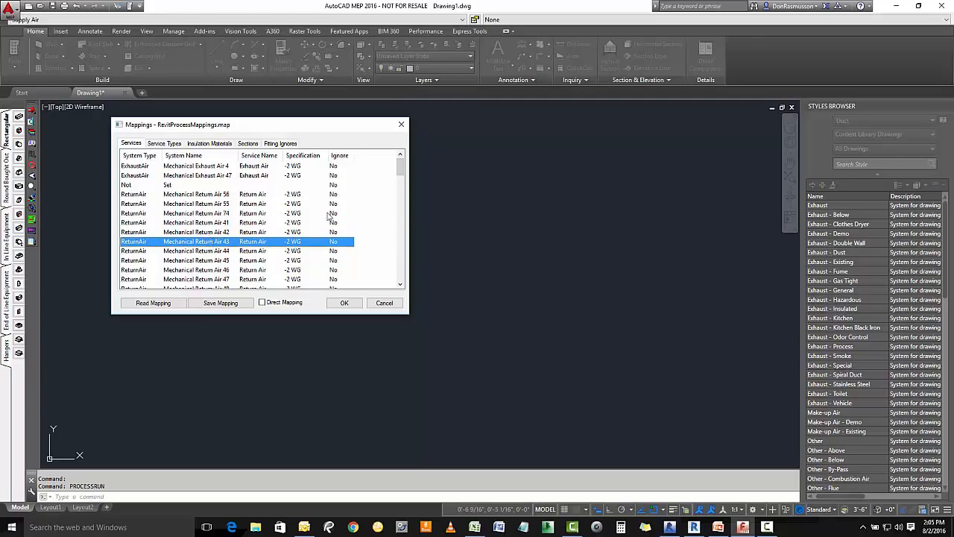
mouse_move(401, 166)
left_mouse_down()
mouse_move(401, 275)
mouse_move(400, 166)
left_mouse_up()
Step: Review the fitting ignore settings, accept the mappings to process the ductwork into the drawing, and show the drawing's full extents
left_click(283, 144)
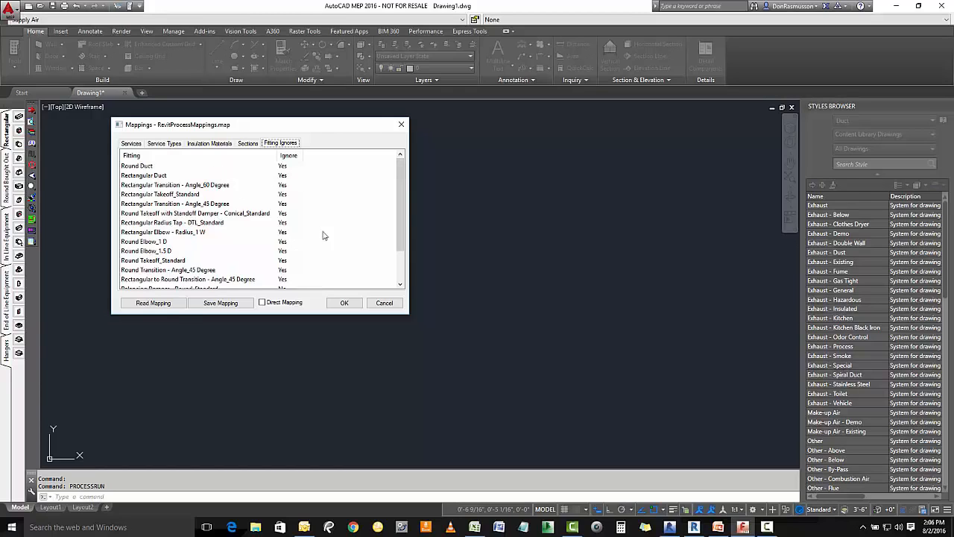
left_click_drag(403, 176, 403, 203)
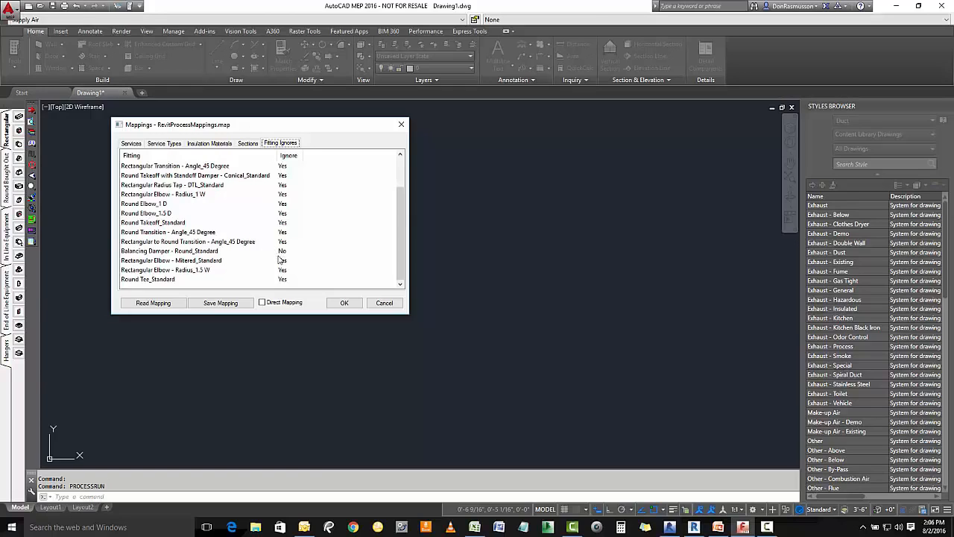
left_click(346, 304)
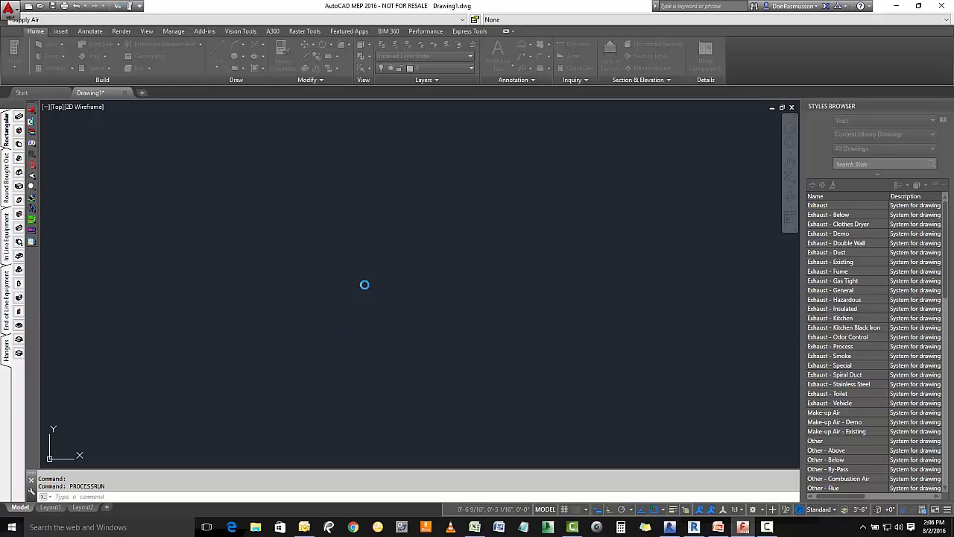
middle_click(364, 284)
middle_click(364, 284)
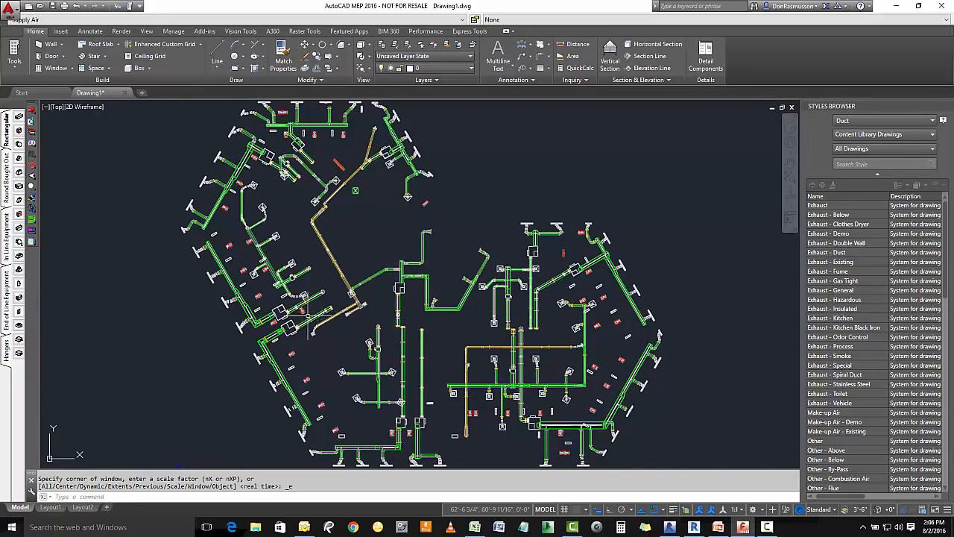
Step: Examine the processed duct ends, connectors and joints around the equipment boxes in the west wing of the ductwork plan
scroll(331, 312, "up", 5)
scroll(376, 310, "up", 5)
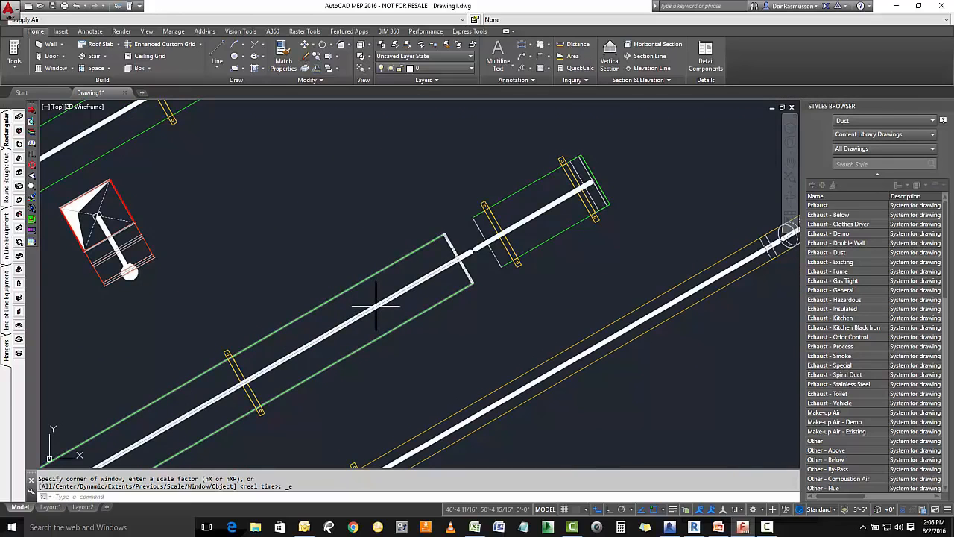
scroll(561, 293, "down", 2)
scroll(561, 292, "down", 3)
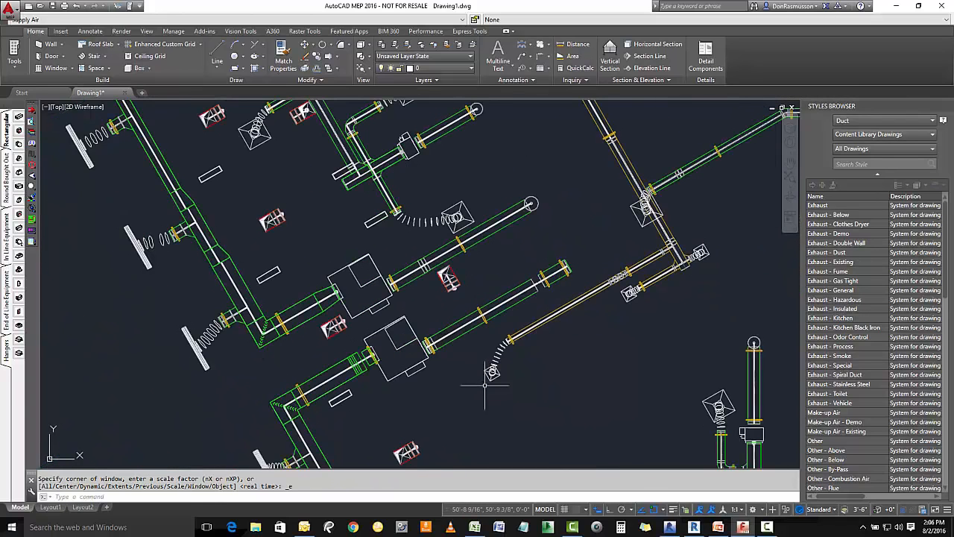
middle_click_drag(494, 394, 507, 313)
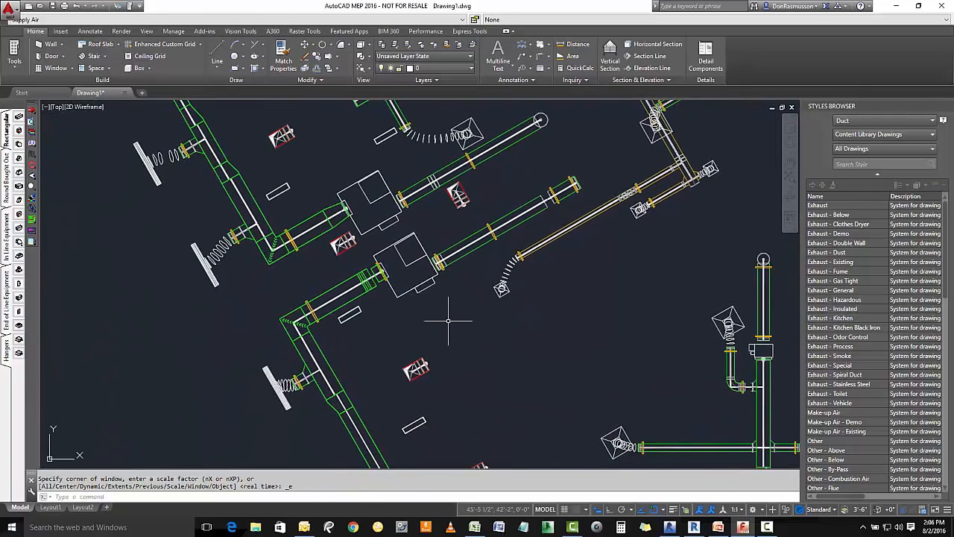
scroll(452, 233, "up", 5)
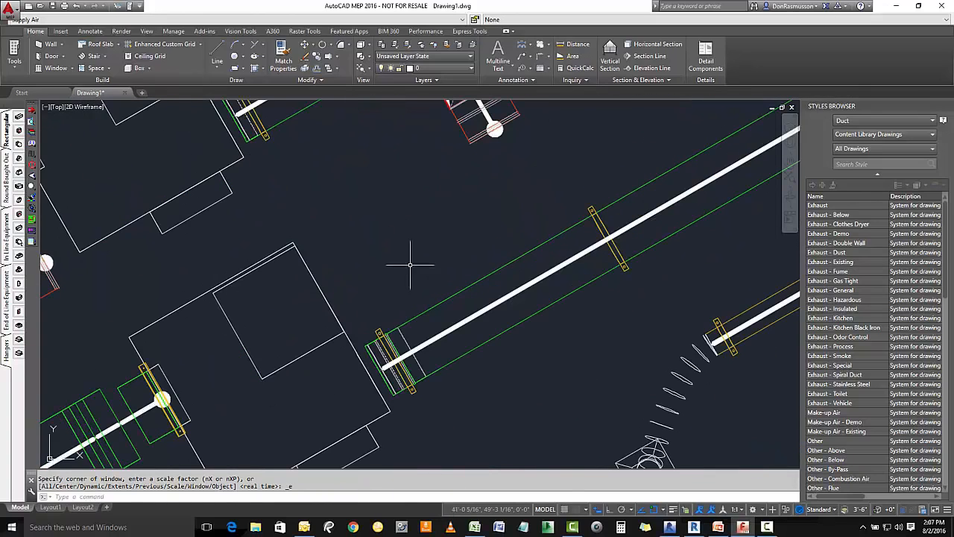
scroll(419, 272, "down", 4)
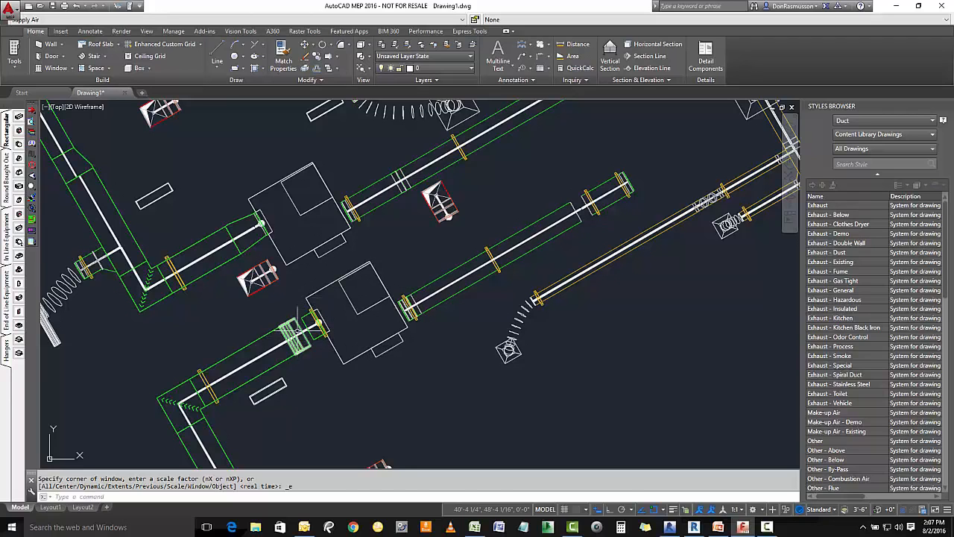
scroll(298, 333, "up", 5)
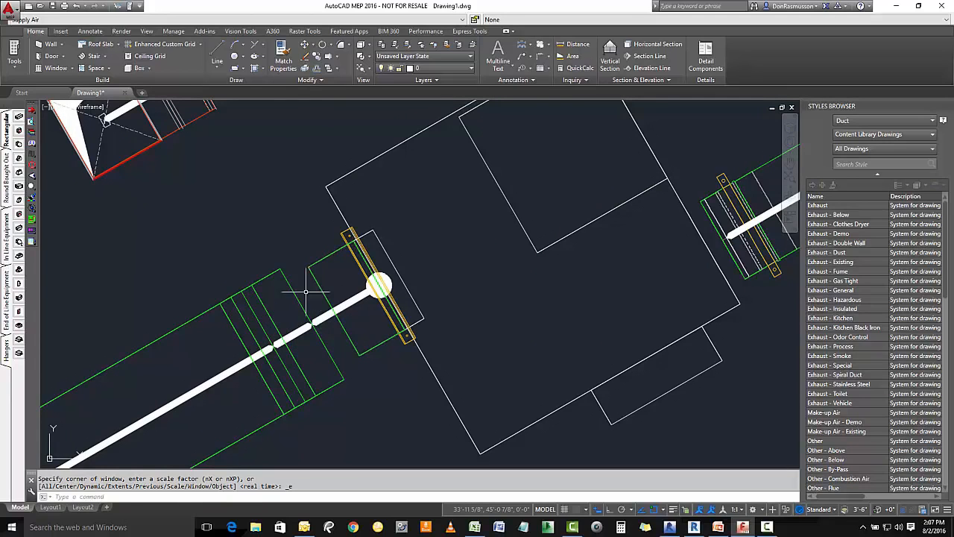
scroll(354, 380, "down", 5)
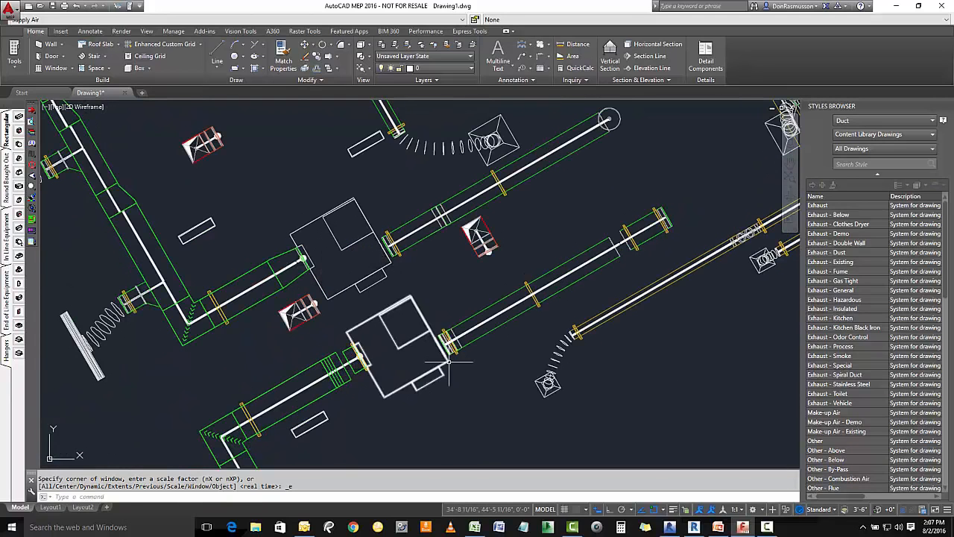
scroll(445, 348, "up", 5)
scroll(403, 387, "down", 5)
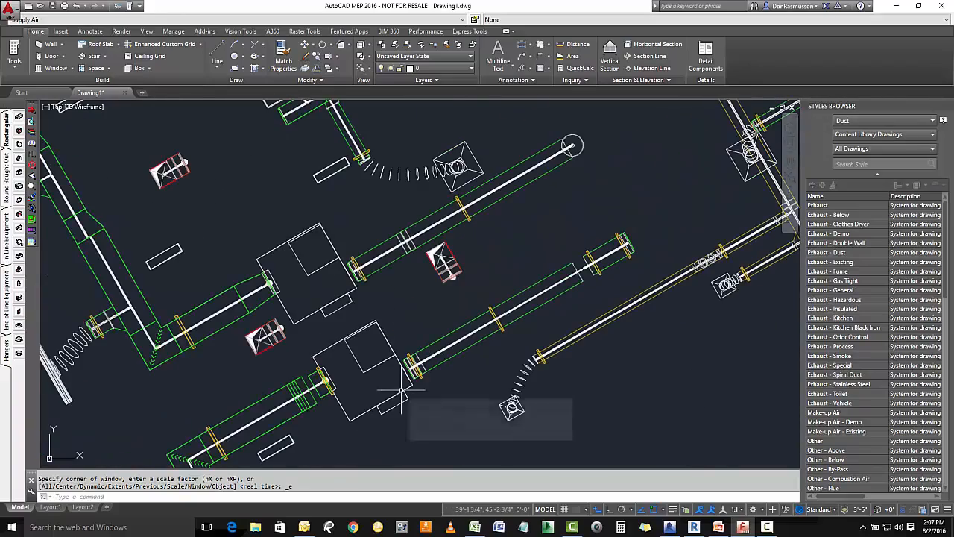
mouse_move(526, 435)
middle_mouse_down()
mouse_move(375, 294)
mouse_move(339, 320)
middle_mouse_up()
mouse_move(600, 250)
middle_mouse_down()
mouse_move(481, 327)
mouse_move(472, 354)
middle_mouse_up()
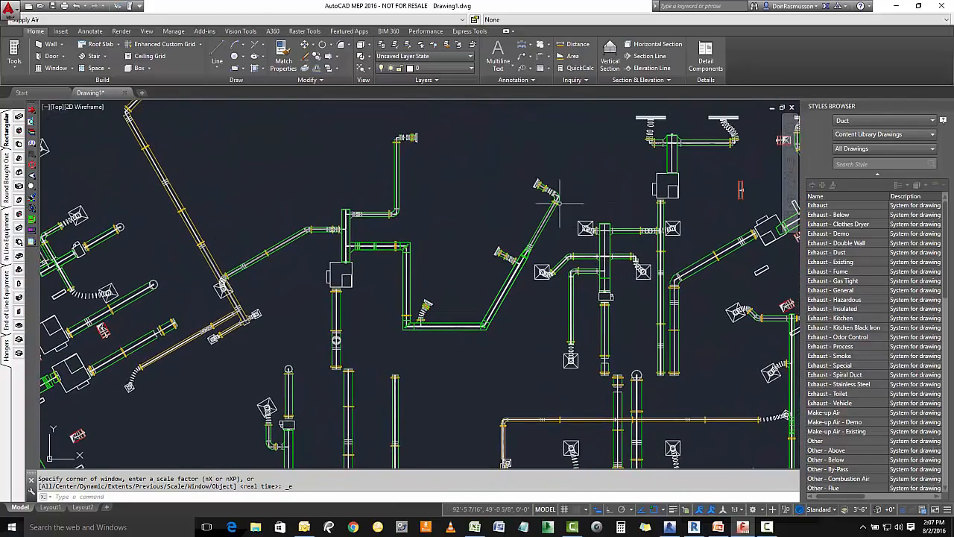
Step: Examine the flexible duct branches and air terminals on the angled duct run between the wings, and the adjoining equipment box
scroll(548, 198, "up", 5)
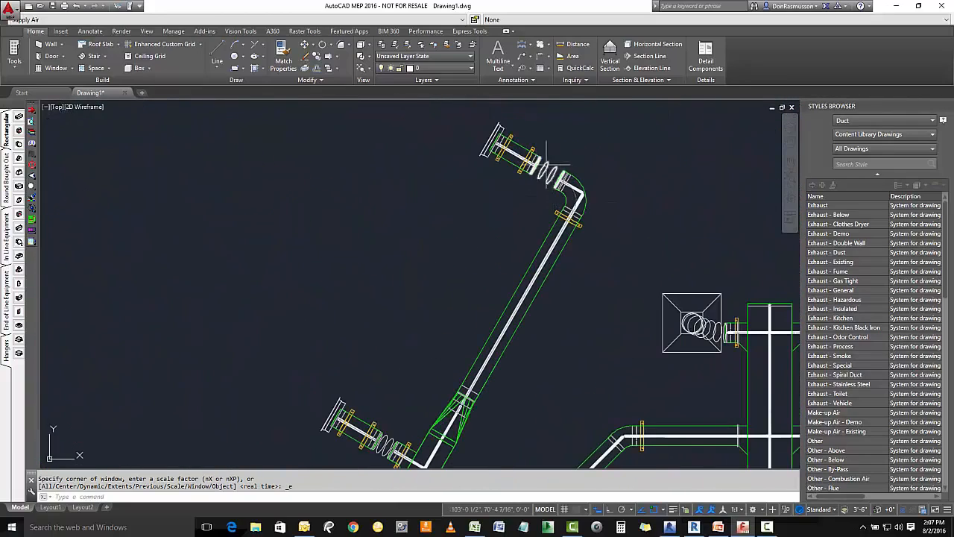
scroll(358, 238, "down", 2)
scroll(397, 381, "up", 3)
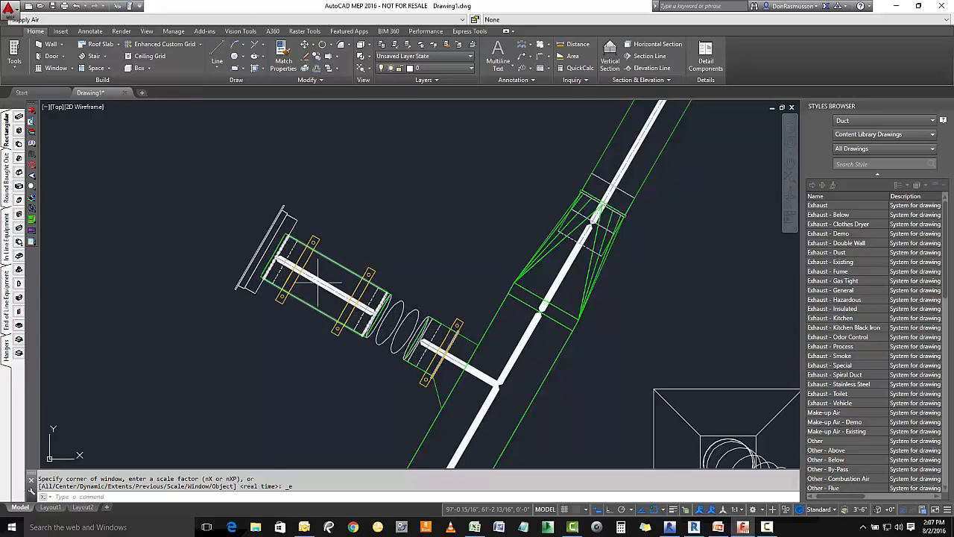
scroll(320, 279, "down", 5)
mouse_move(598, 312)
middle_mouse_down()
mouse_move(475, 248)
mouse_move(459, 222)
middle_mouse_up()
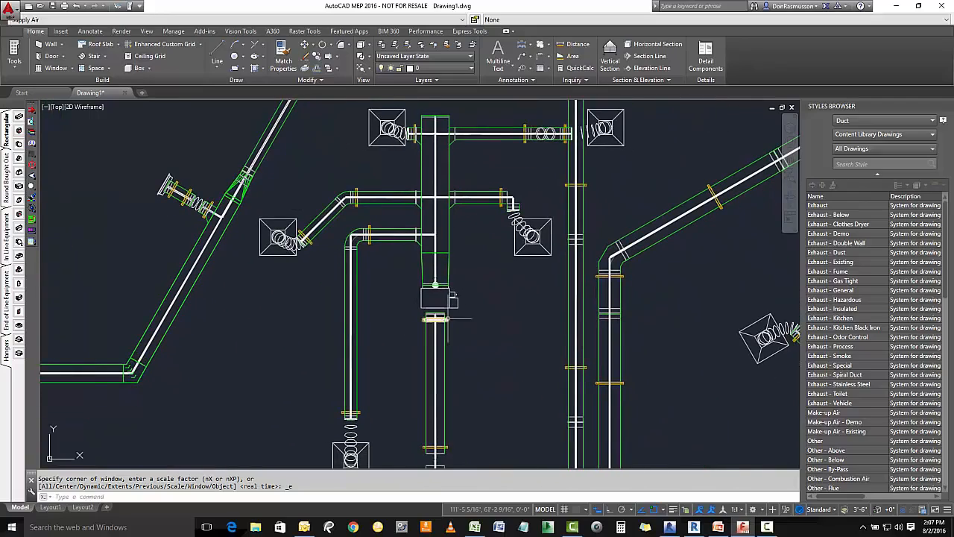
scroll(529, 321, "down", 5)
middle_click_drag(554, 380, 600, 294)
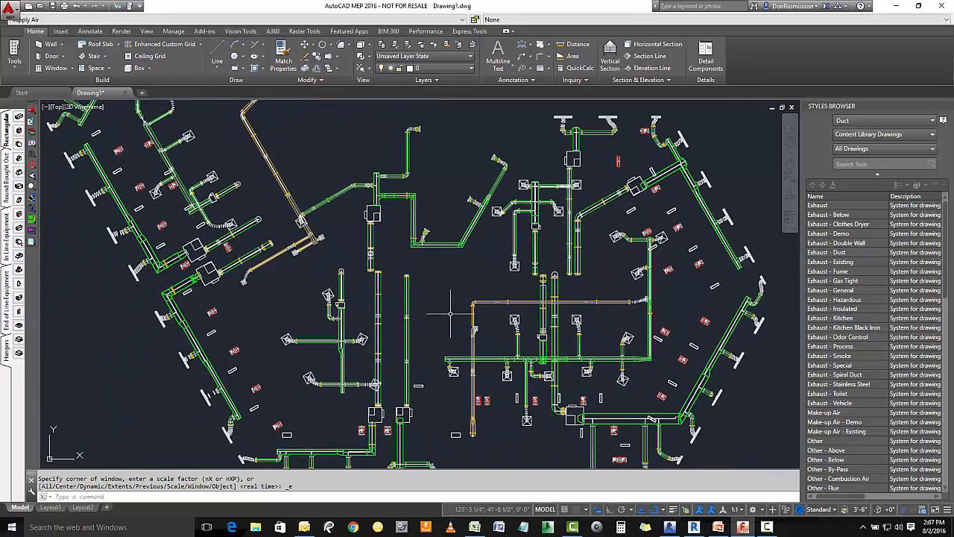
Step: Examine the overall duct layout and the diffusers and branch takeoffs along the sloping duct run in the west wing
scroll(457, 301, "down", 5)
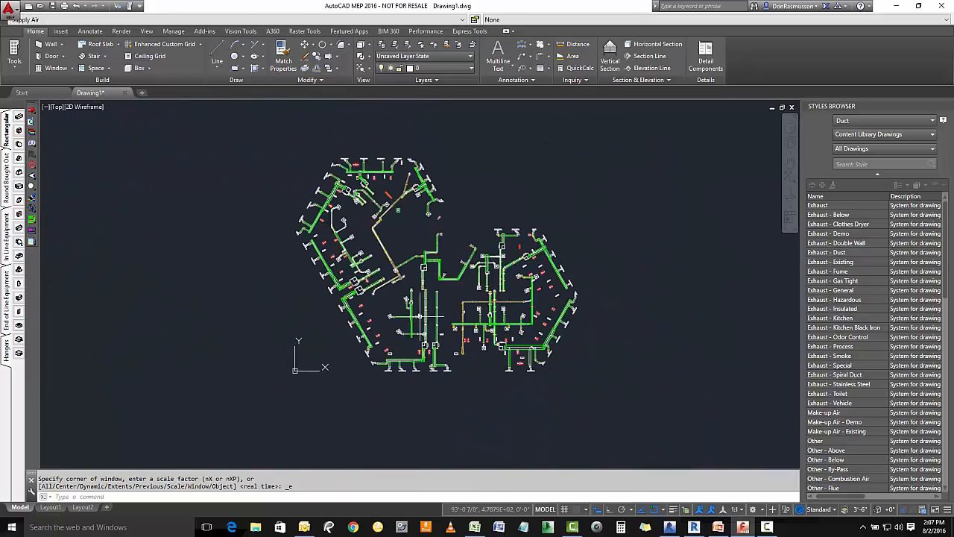
middle_click_drag(414, 301, 411, 330)
scroll(313, 284, "up", 6)
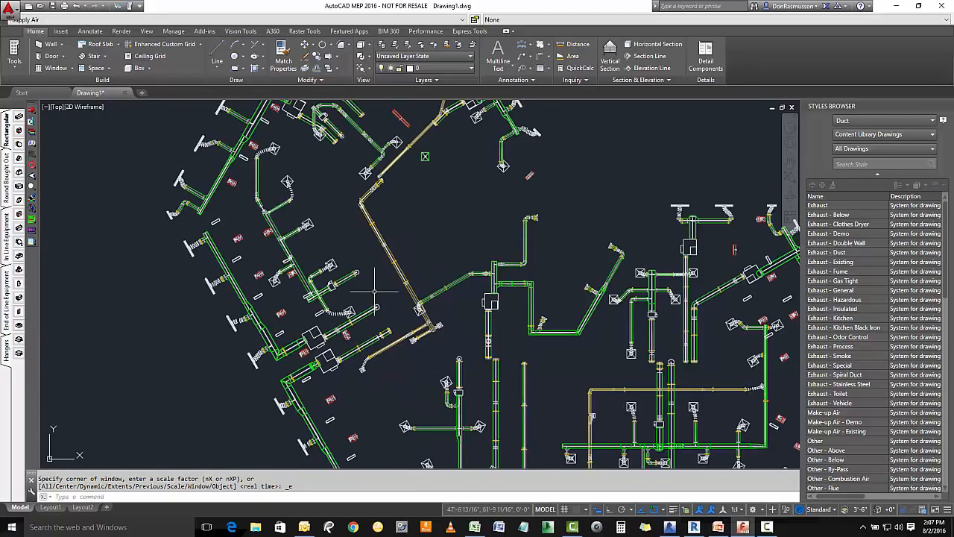
scroll(272, 266, "up", 6)
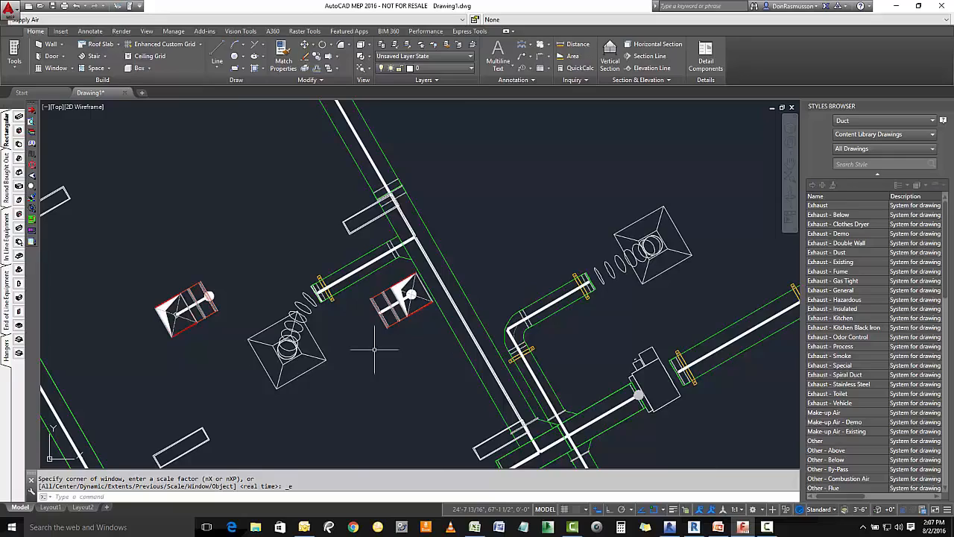
scroll(375, 349, "down", 5)
middle_click_drag(575, 318, 451, 322)
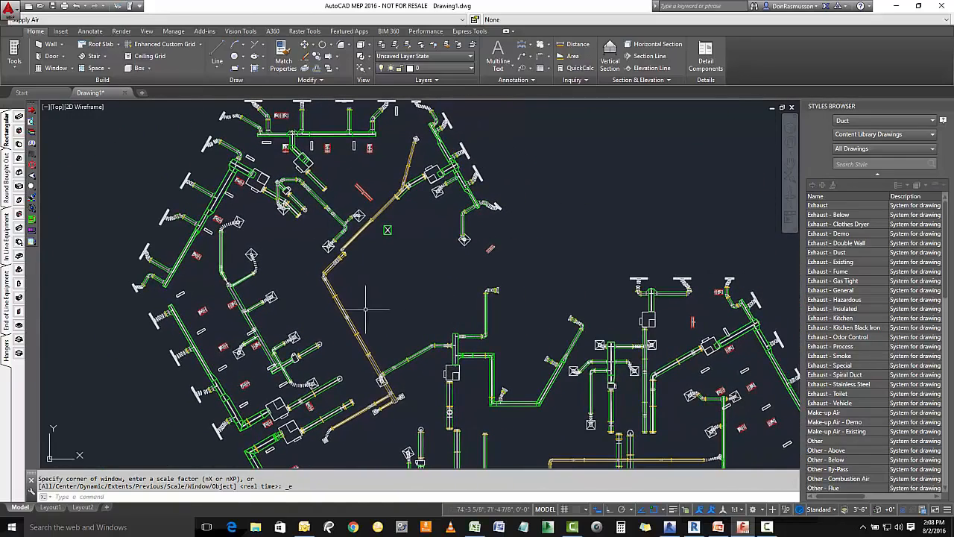
scroll(376, 273, "down", 2)
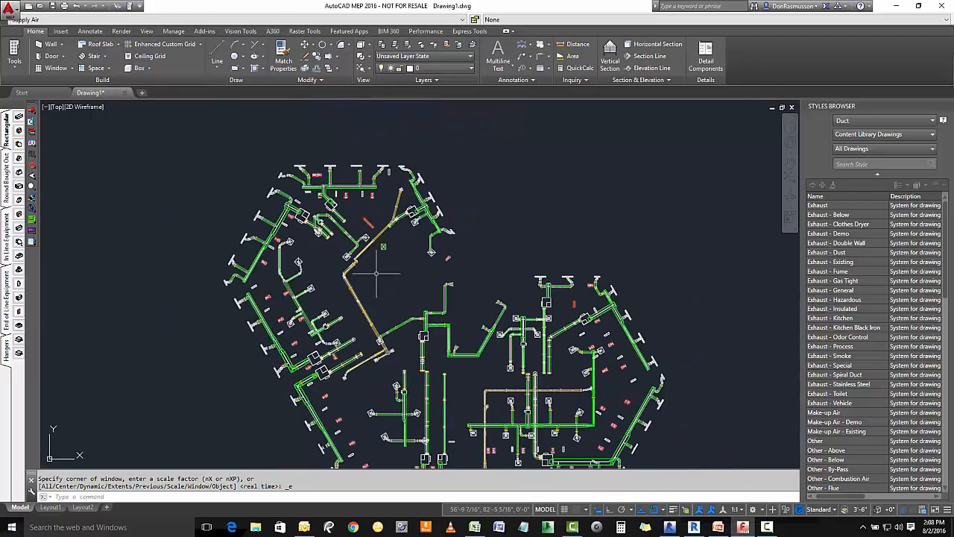
middle_click_drag(477, 388, 471, 337)
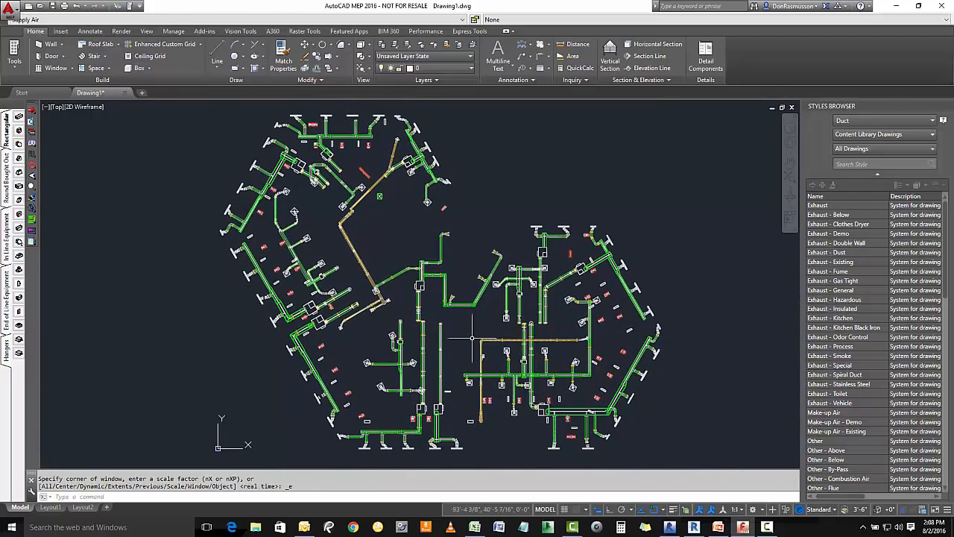
Step: Examine the duct fittings where the vertical runs meet the long horizontal main in the east wing, and review the complete layout
scroll(461, 365, "up", 4)
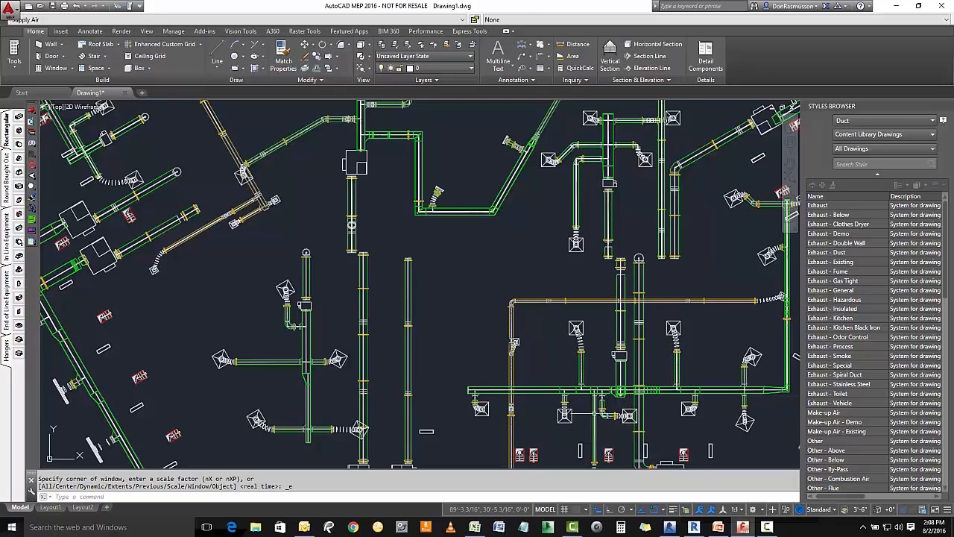
scroll(596, 398, "up", 5)
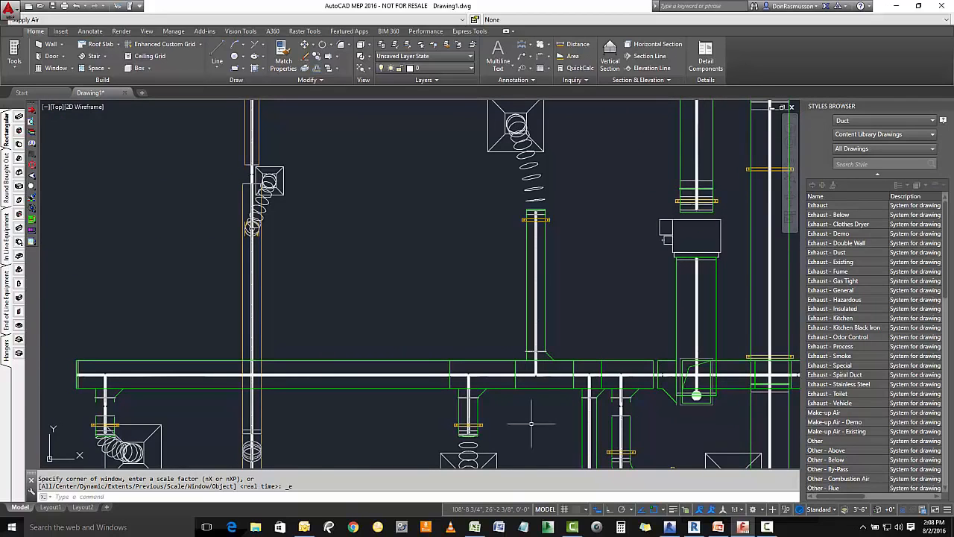
scroll(716, 398, "up", 5)
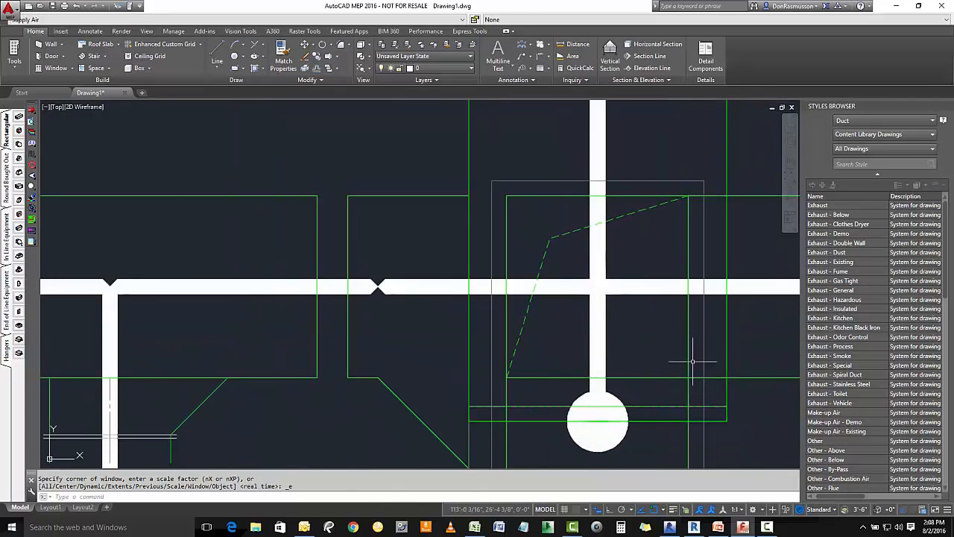
scroll(387, 254, "down", 6)
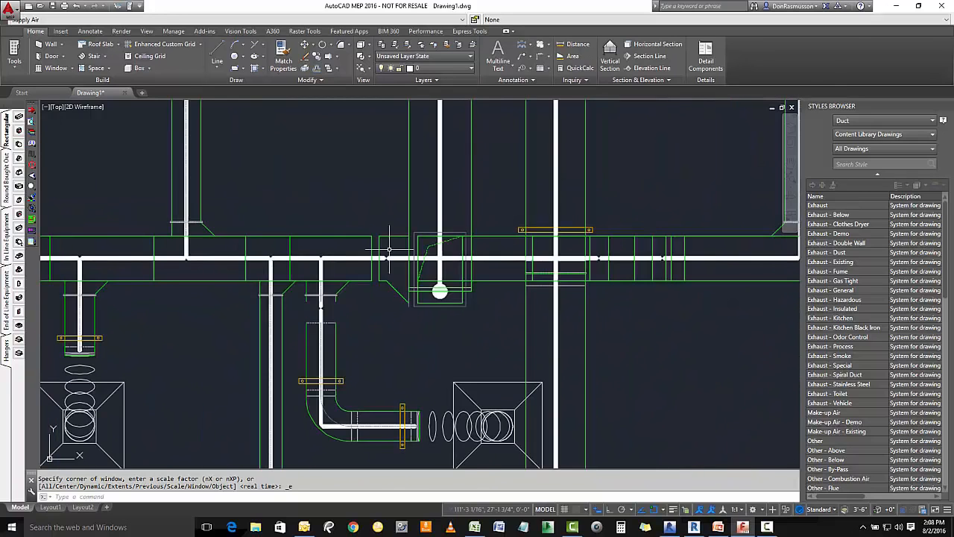
scroll(416, 325, "down", 3)
scroll(417, 332, "down", 3)
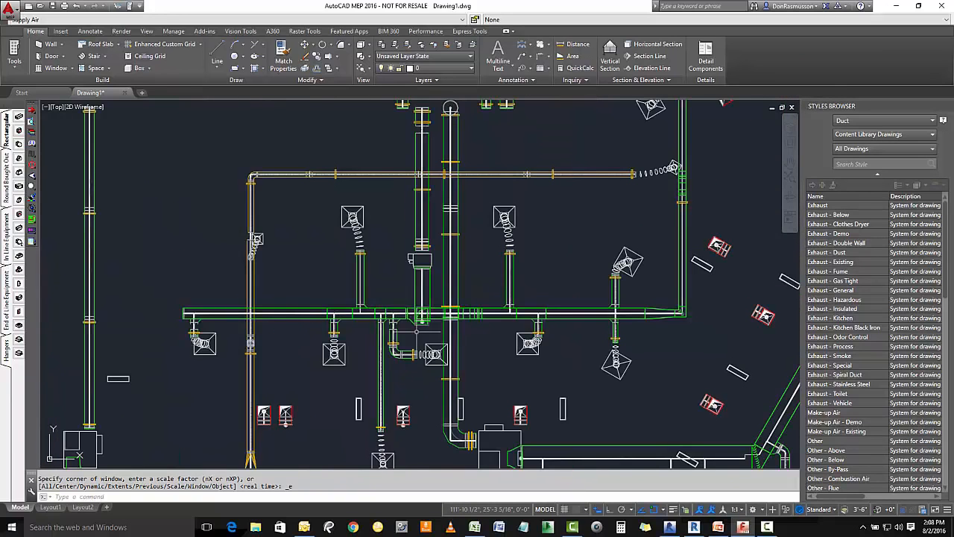
scroll(514, 351, "down", 3)
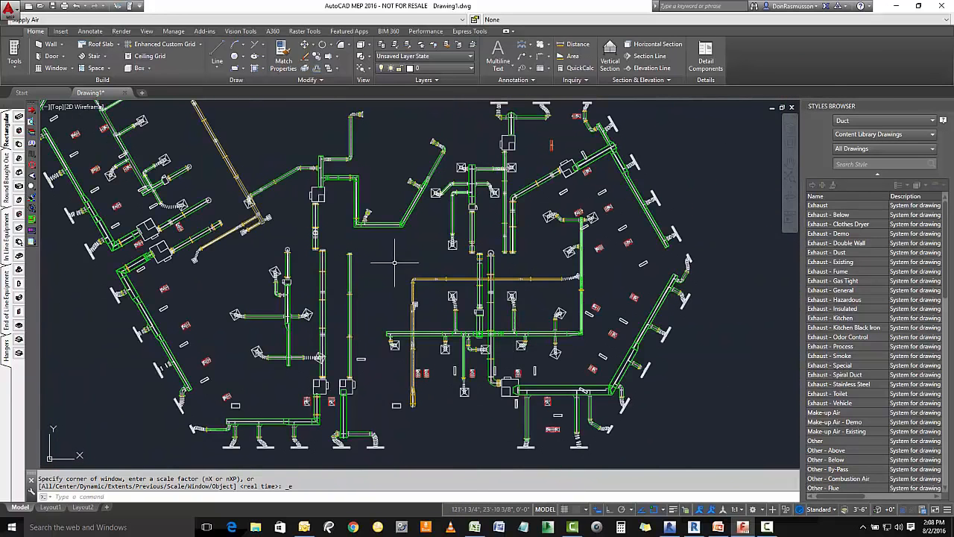
scroll(395, 260, "down", 2)
scroll(405, 266, "down", 2)
scroll(412, 270, "down", 1)
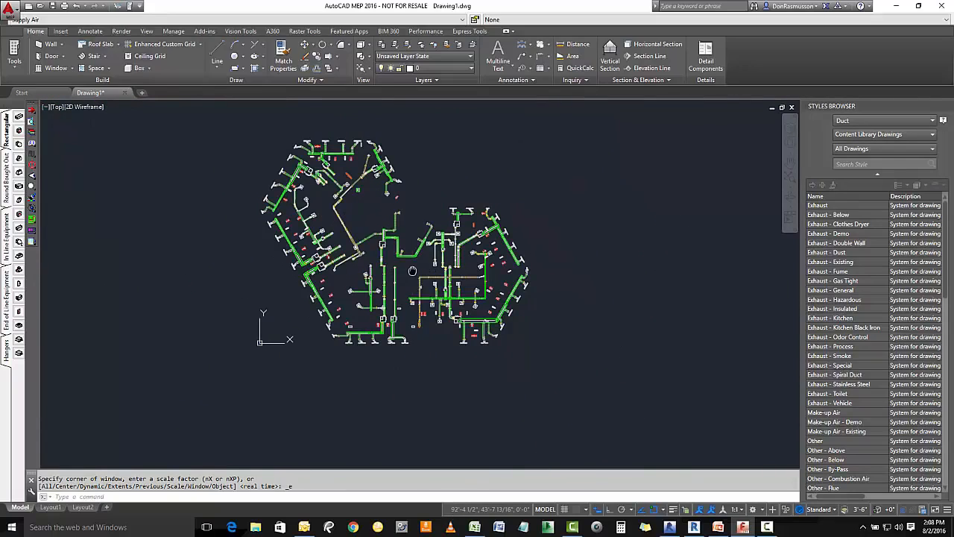
scroll(406, 241, "up", 3)
scroll(406, 242, "down", 3)
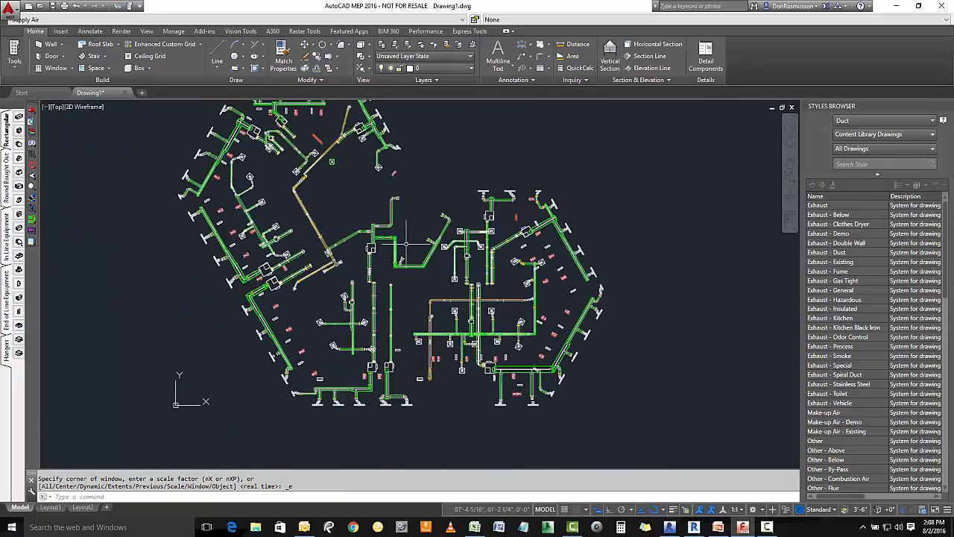
middle_click_drag(399, 242, 431, 278)
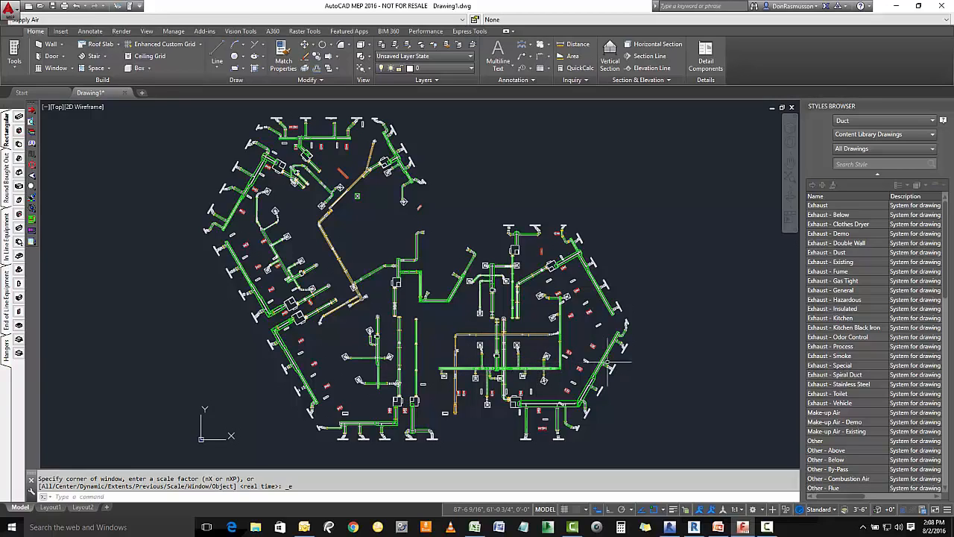
Step: Switch to the RTC 2017 Data Set model in Revit and display the available MEP fabrication parts
left_click(696, 529)
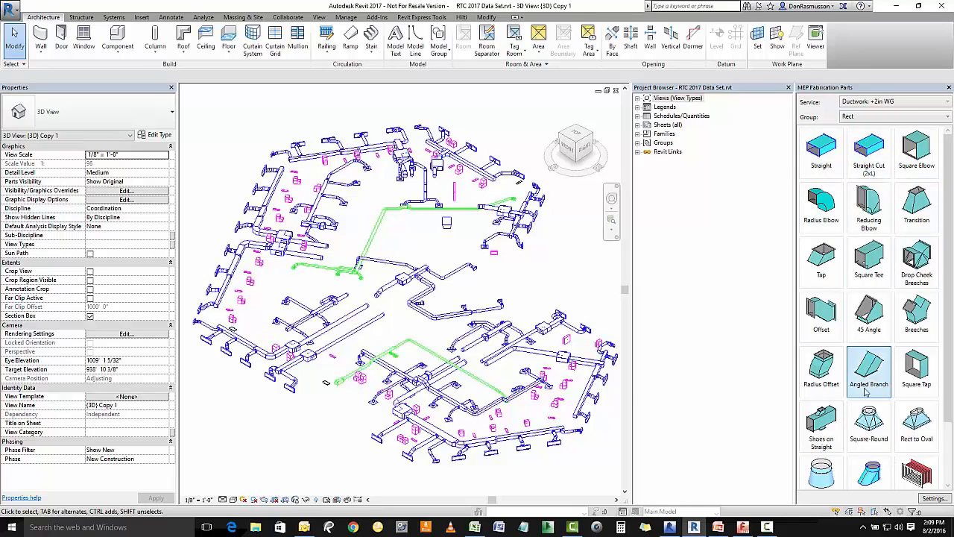
left_click(113, 17)
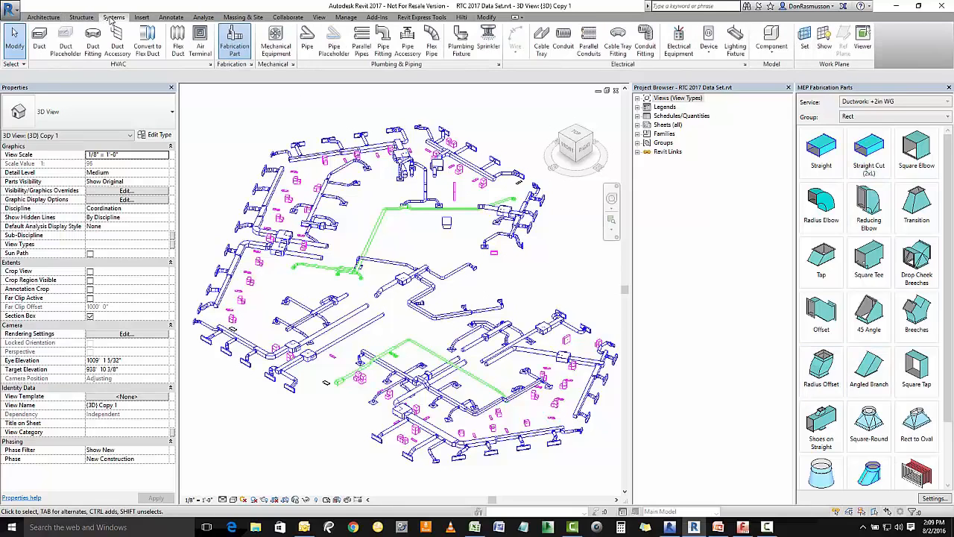
left_click(234, 45)
left_click(234, 46)
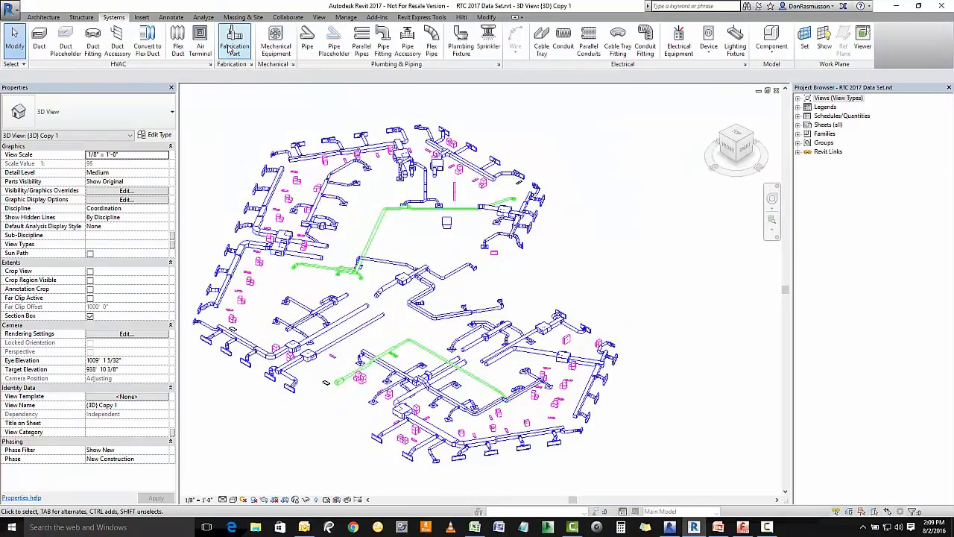
left_click(234, 46)
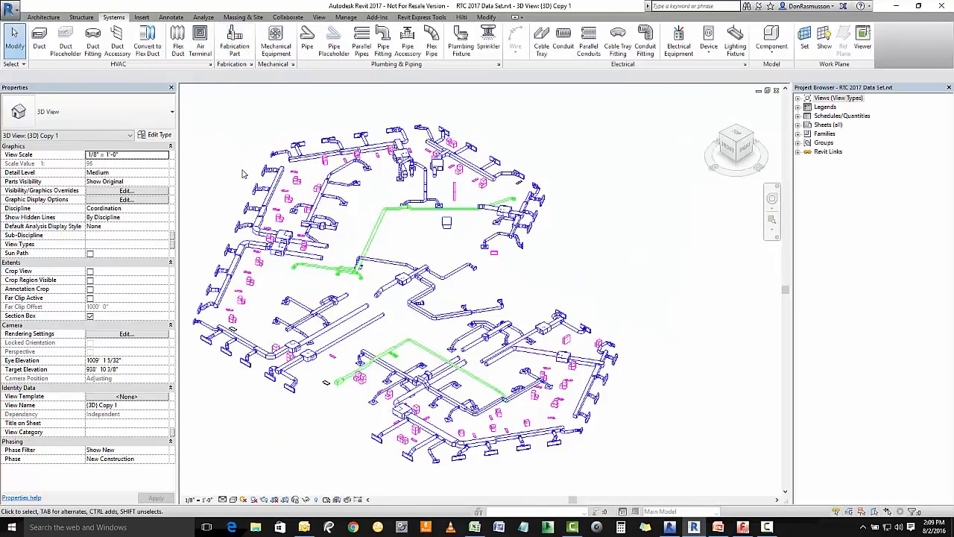
left_click(234, 48)
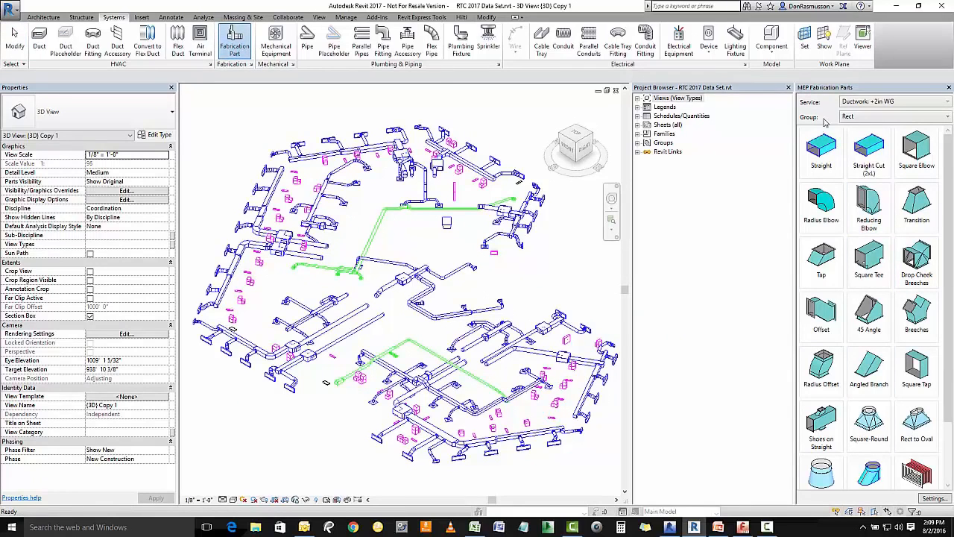
Step: Review the available fabrication services and part groups, keeping service Ductwork: +2in WG and group Rect
left_click(923, 102)
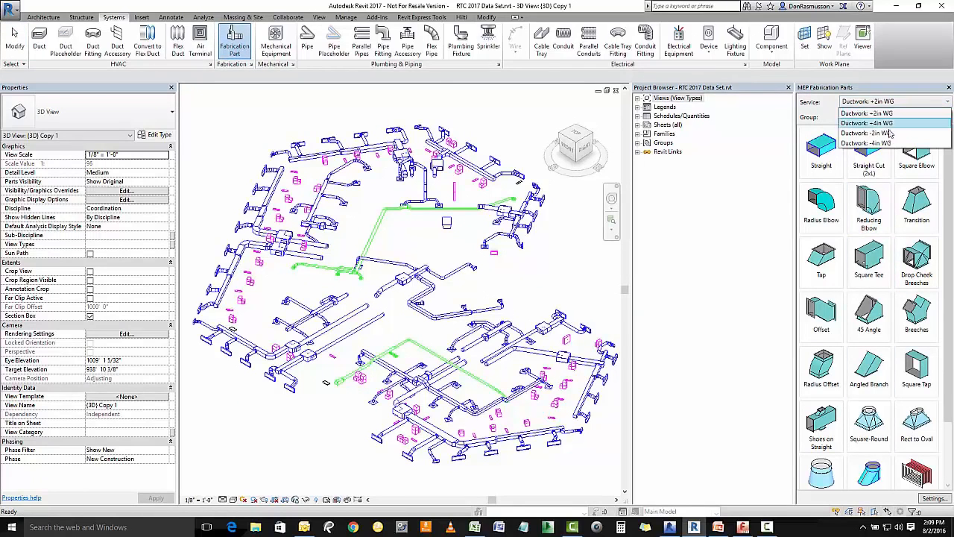
left_click(843, 113)
left_click(870, 117)
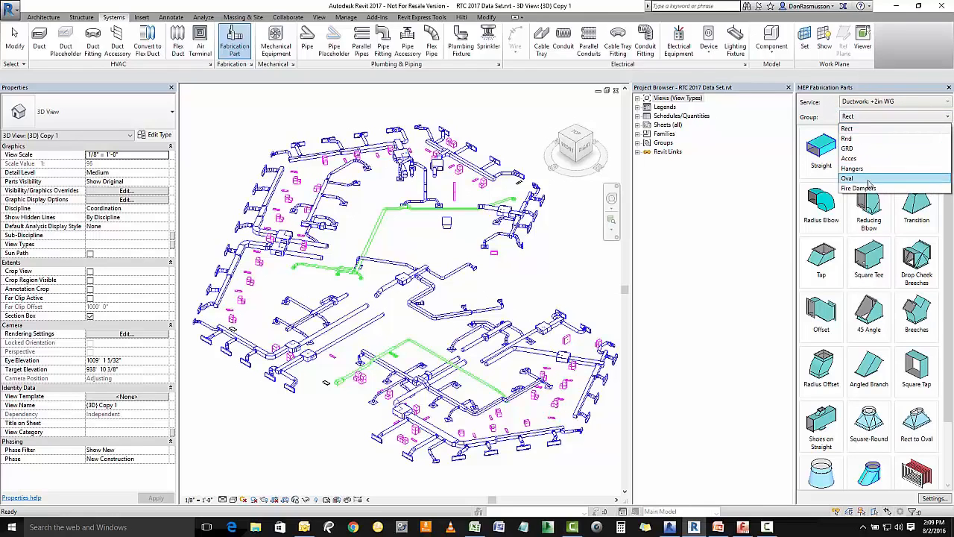
left_click(826, 117)
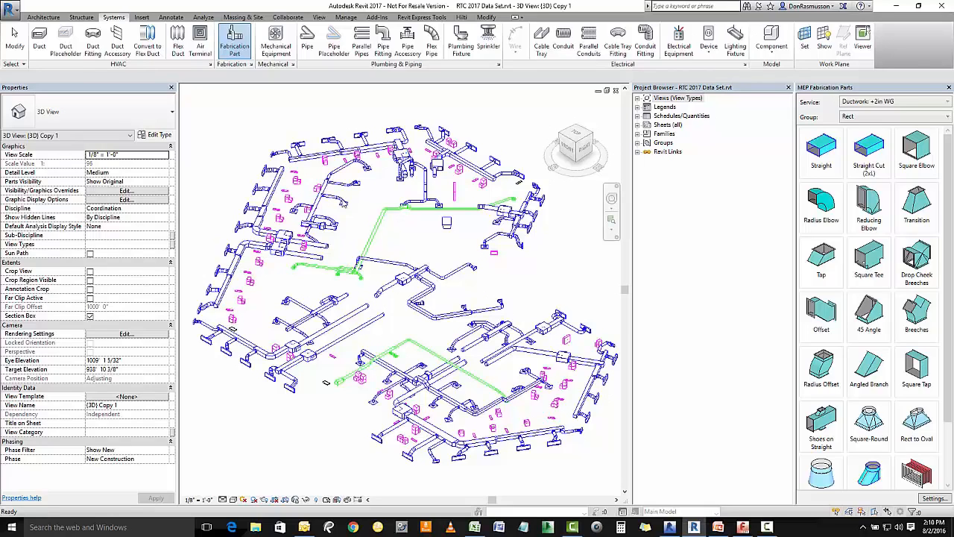
Step: Convert the 8" round elbow at the end of the diffuser branch with Design to Fabrication, using service Ductwork: +2in WG
scroll(495, 322, "up", 8)
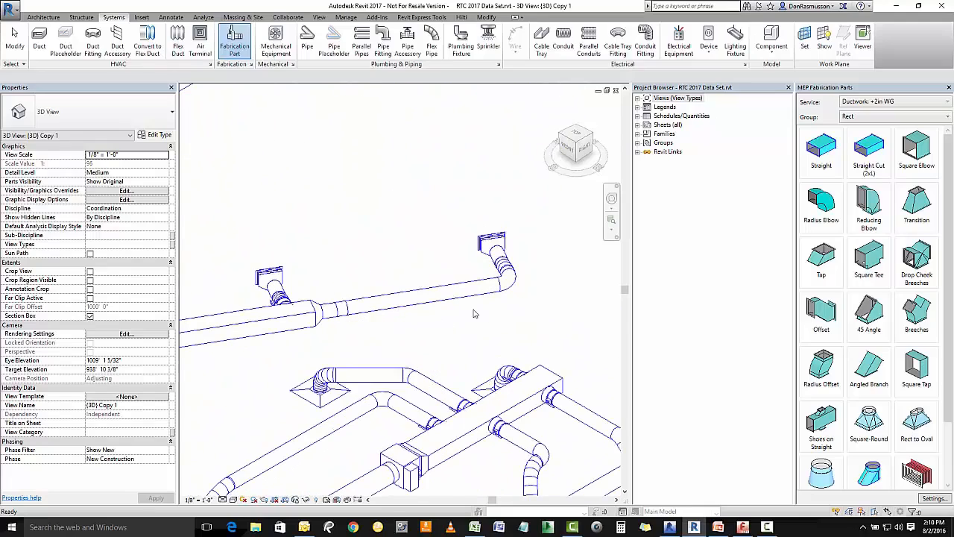
scroll(477, 314, "up", 3)
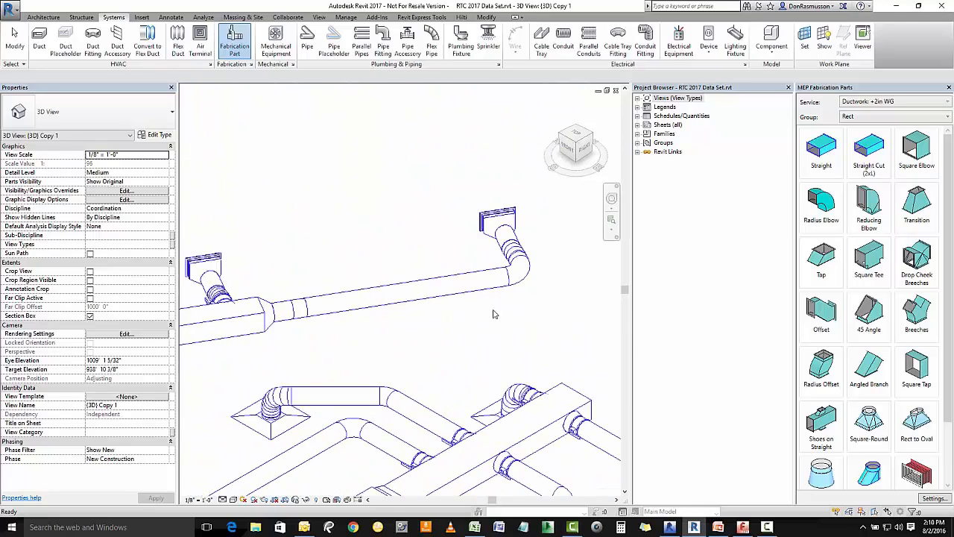
left_click(522, 281)
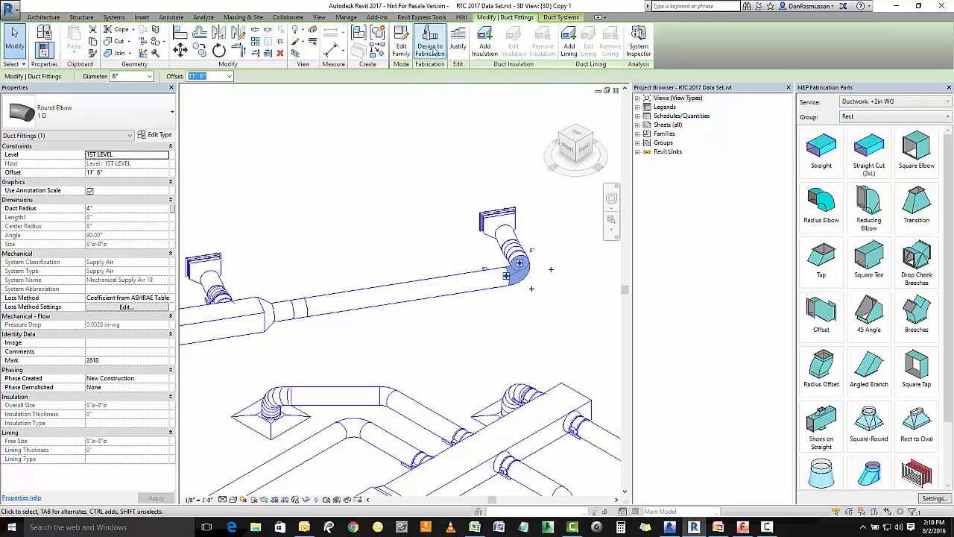
left_click(432, 49)
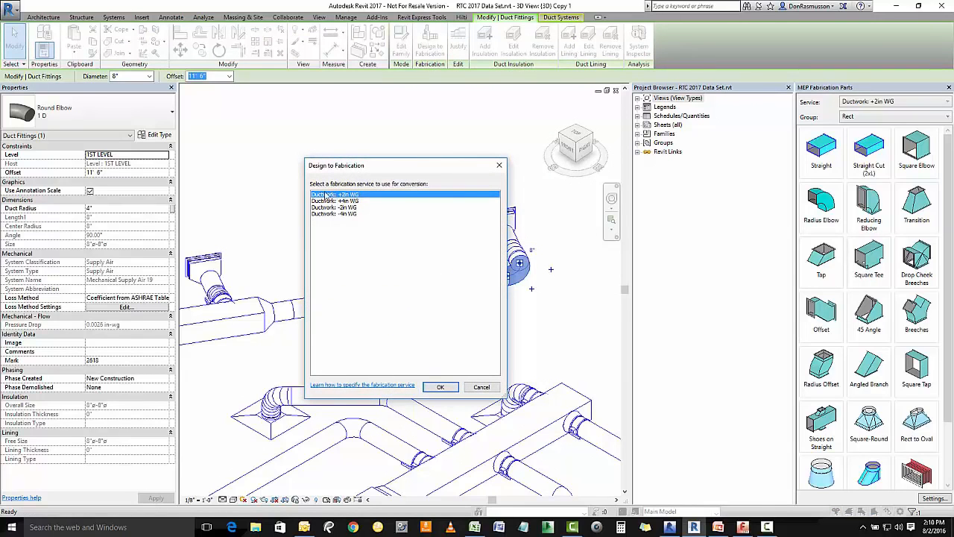
left_click(436, 386)
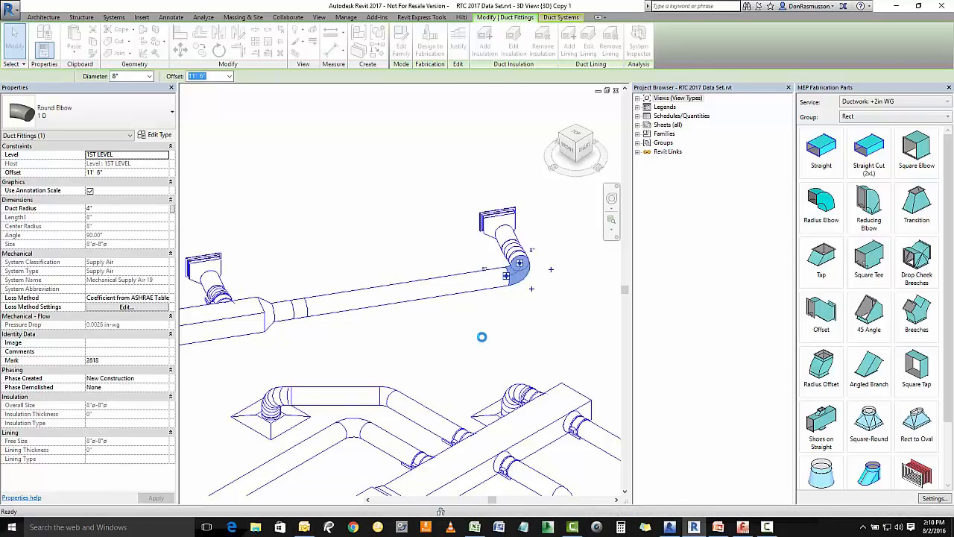
left_click(488, 360)
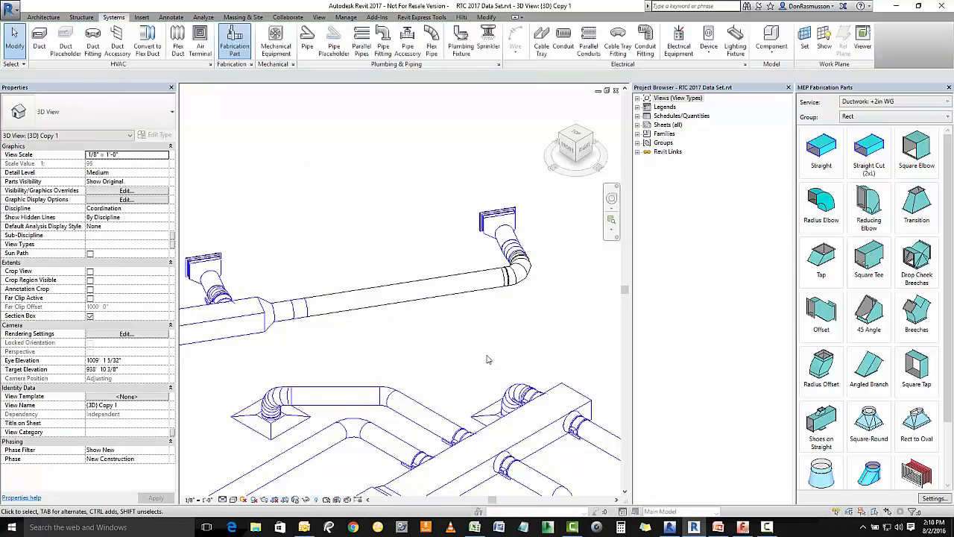
Step: Examine the properties and geometry of the converted elbow and the adjoining straight round duct
left_click(523, 282)
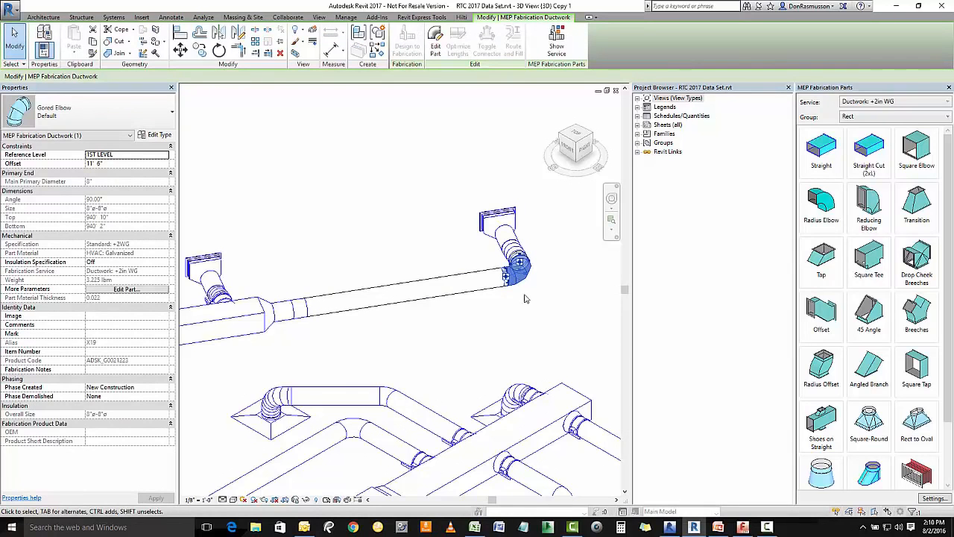
left_click(432, 291)
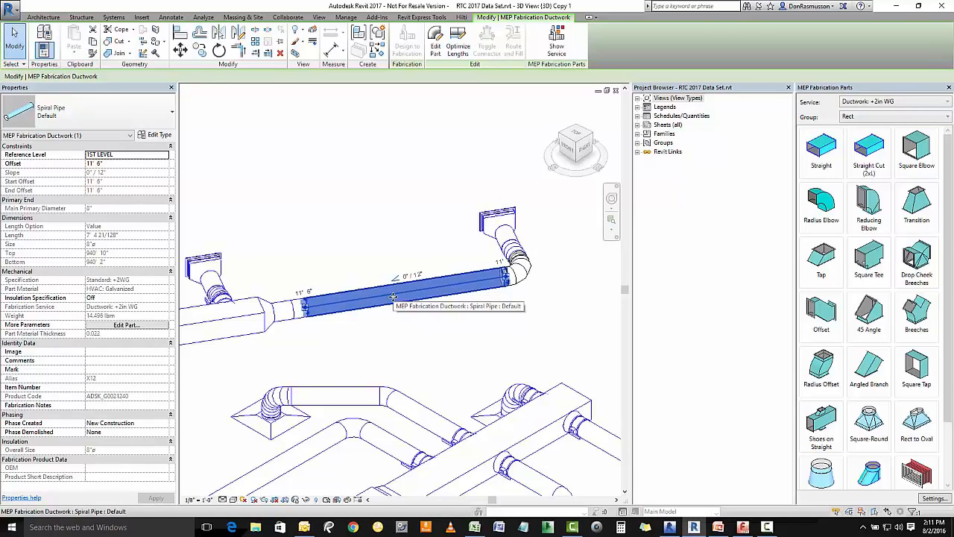
key("Escape")
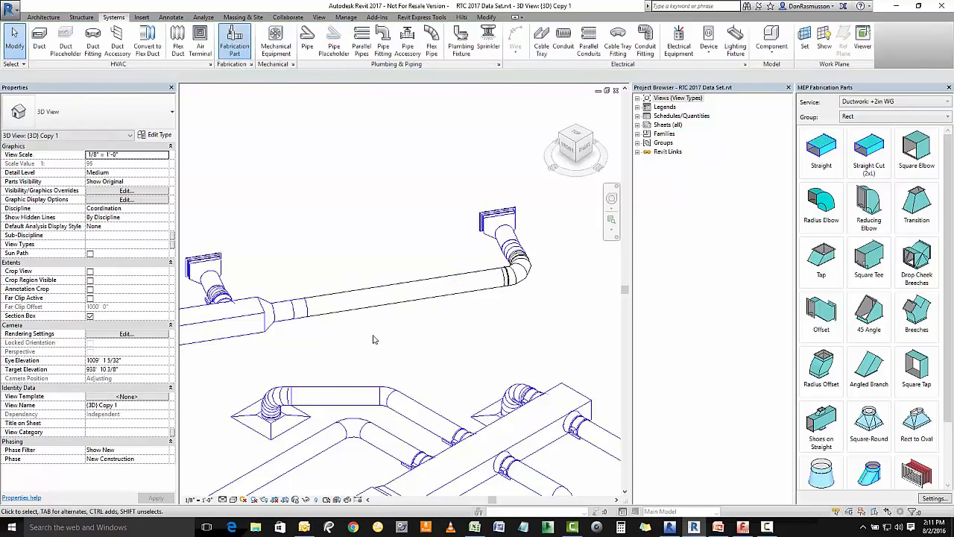
scroll(511, 265, "up", 2)
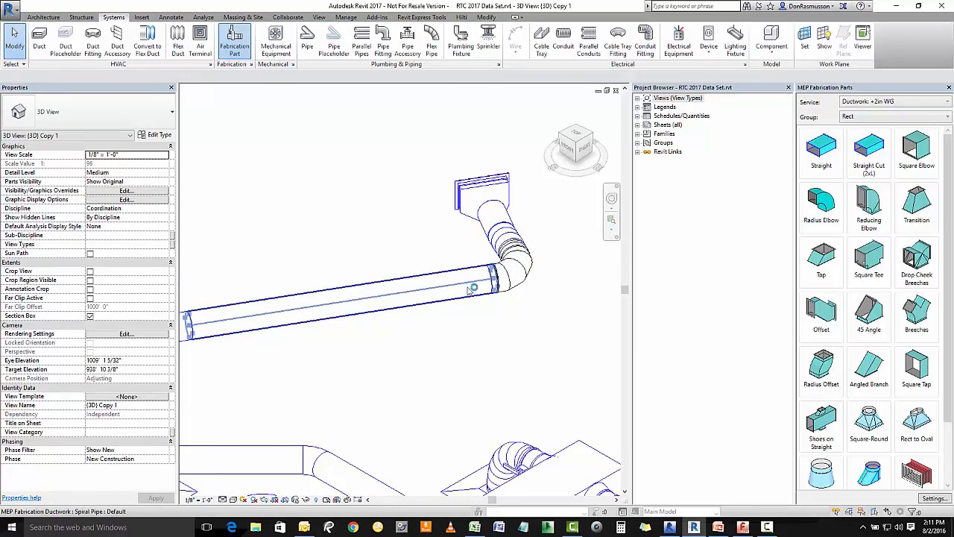
scroll(542, 262, "down", 2)
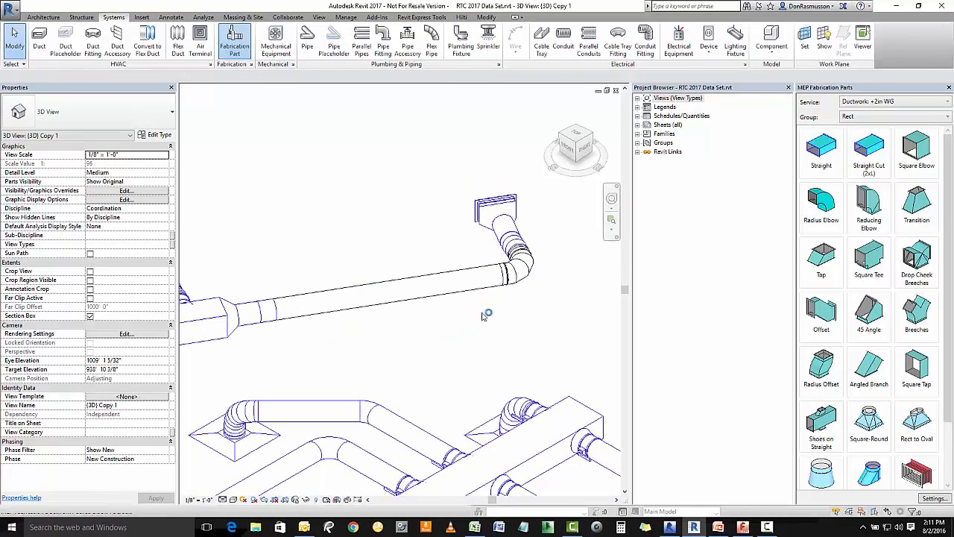
middle_click_drag(318, 266, 348, 250)
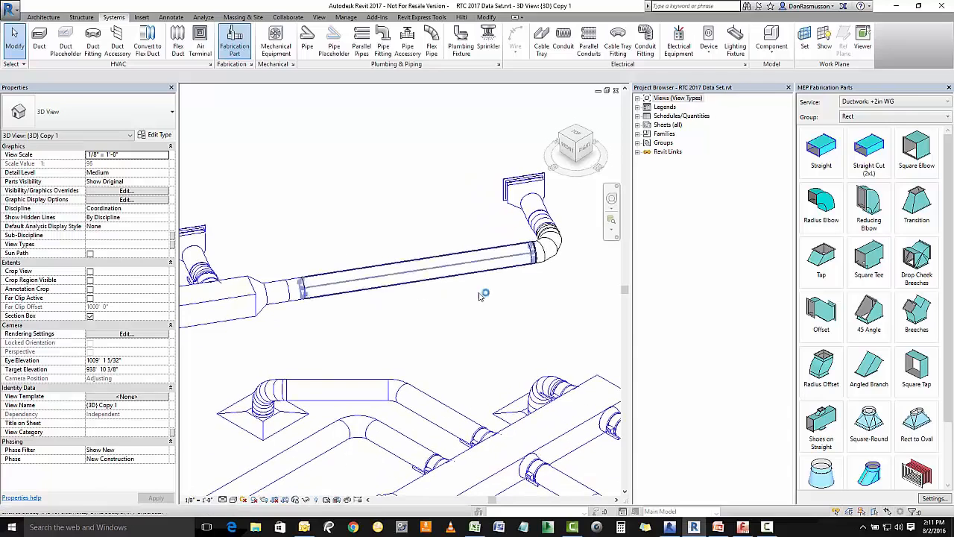
Step: Inspect the converted straight round duct's fabrication dimensions and connectors in Edit Part, then close without changes
left_click(557, 261)
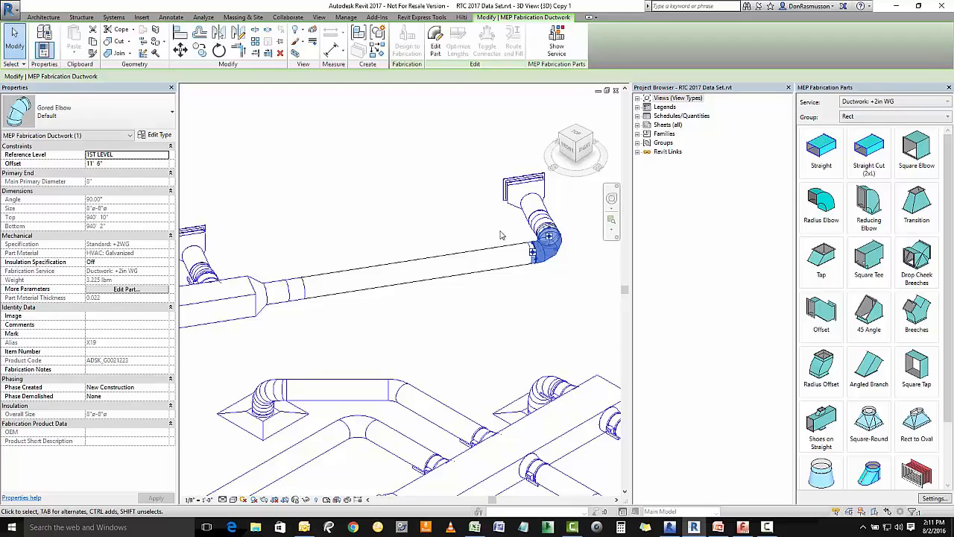
left_click(484, 254)
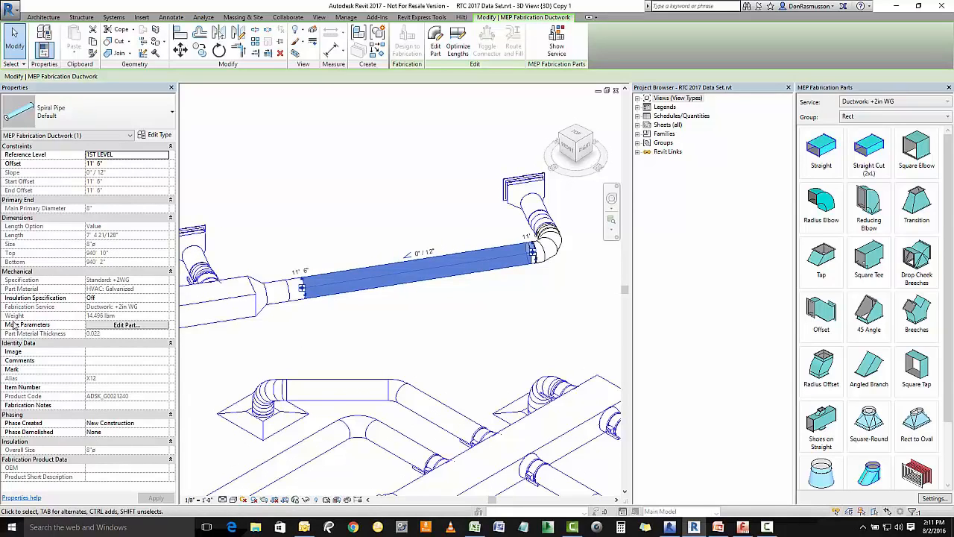
left_click(108, 326)
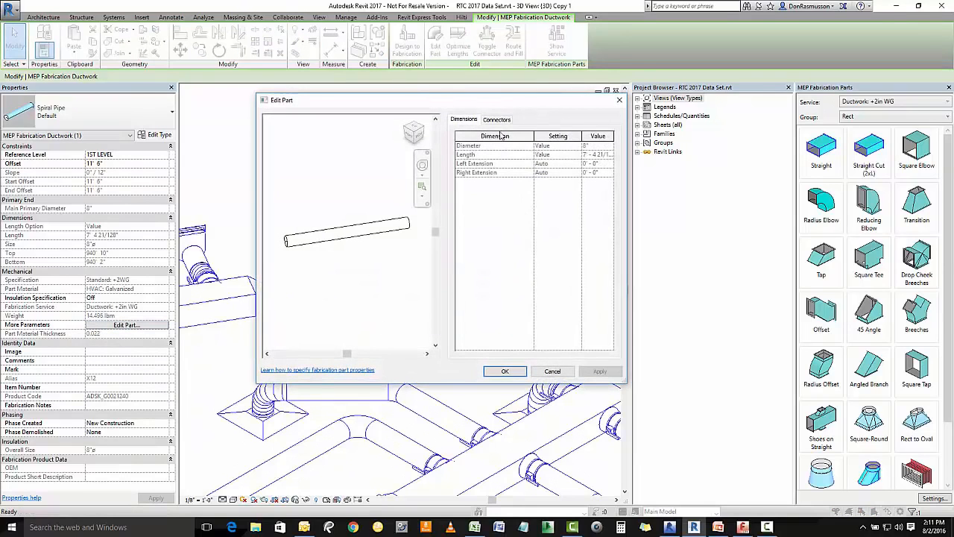
left_click(496, 119)
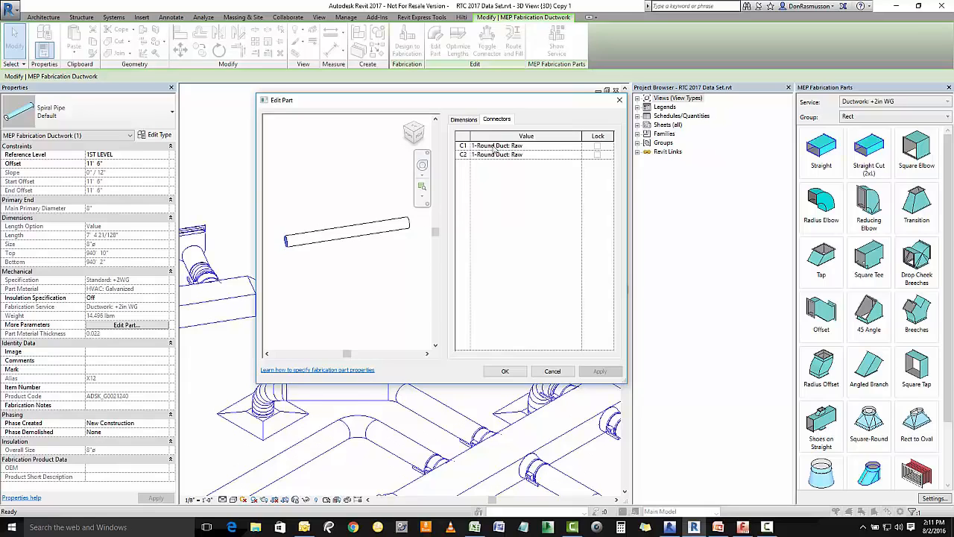
left_click(463, 119)
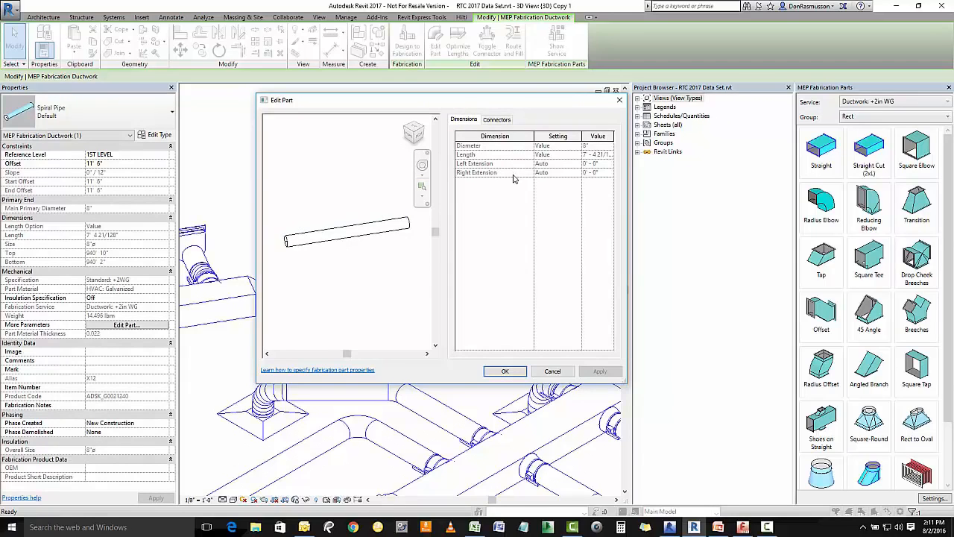
left_click(552, 370)
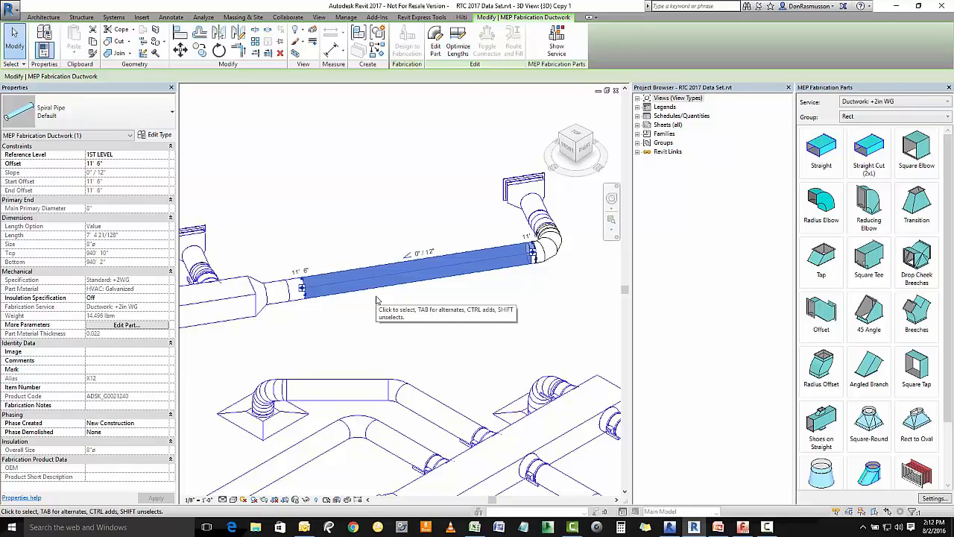
left_click(504, 336)
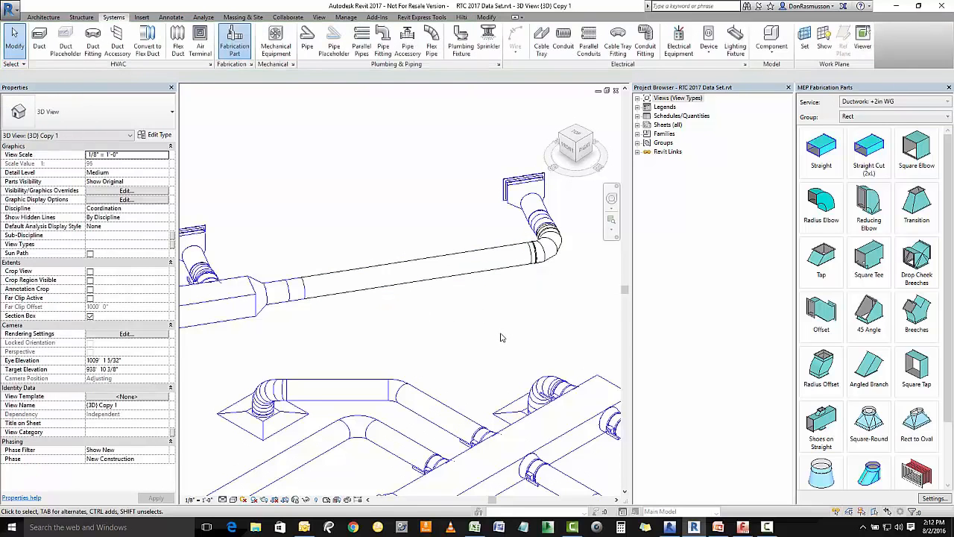
Step: Inspect the gored elbow's fabrication dimensions and end connectors in Edit Part
left_click(551, 250)
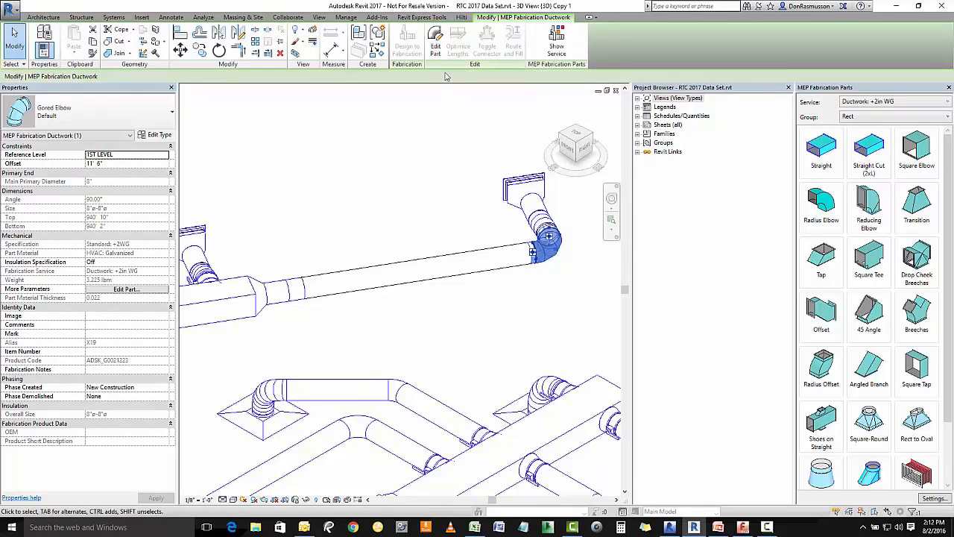
left_click(437, 49)
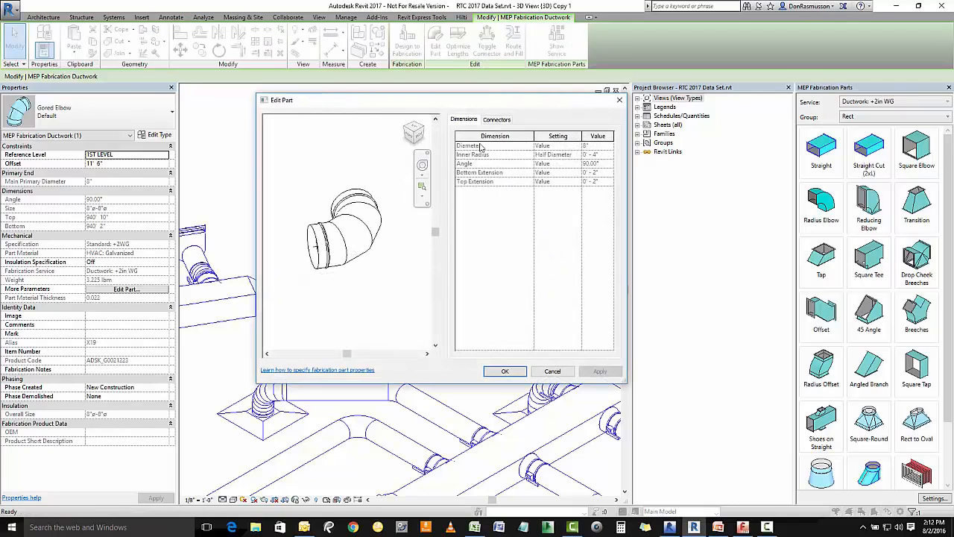
left_click(497, 119)
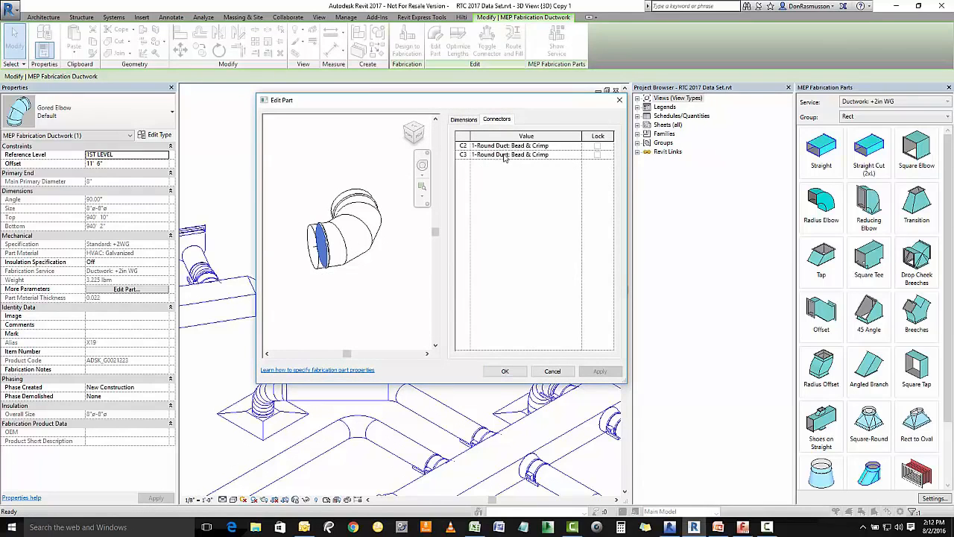
left_click(463, 119)
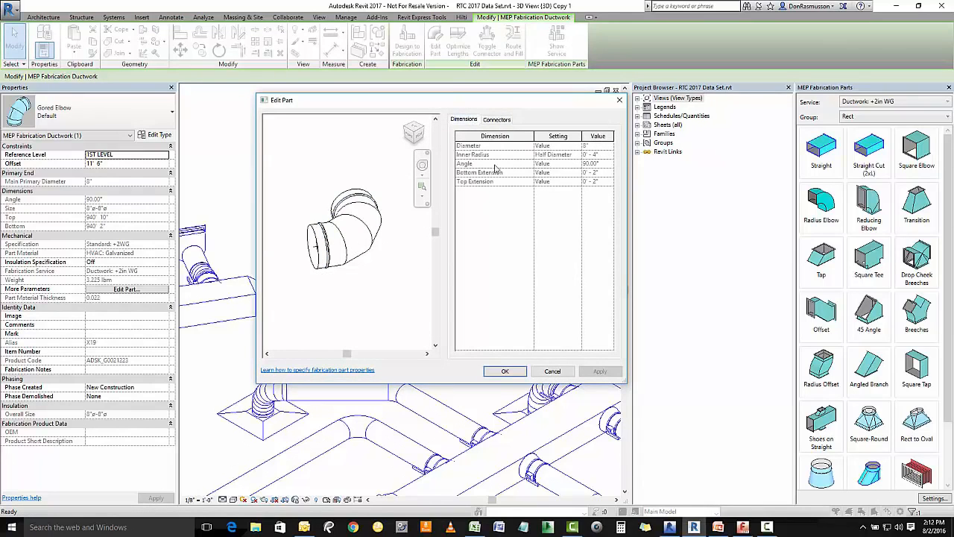
left_click(501, 370)
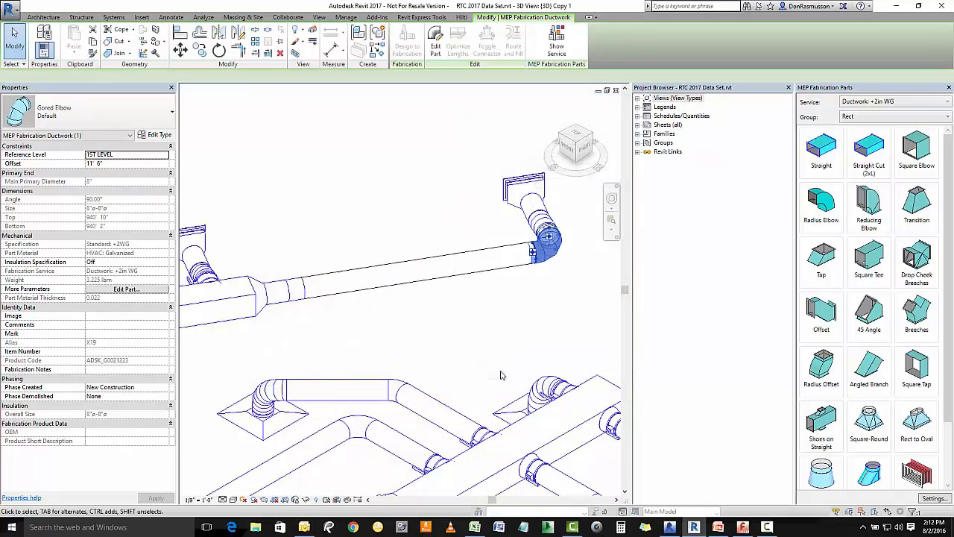
left_click(495, 322)
Step: Place straight rectangular fabrication duct sections end to end in a run passing the converted round elbow
scroll(323, 274, "down", 2)
scroll(491, 215, "up", 2)
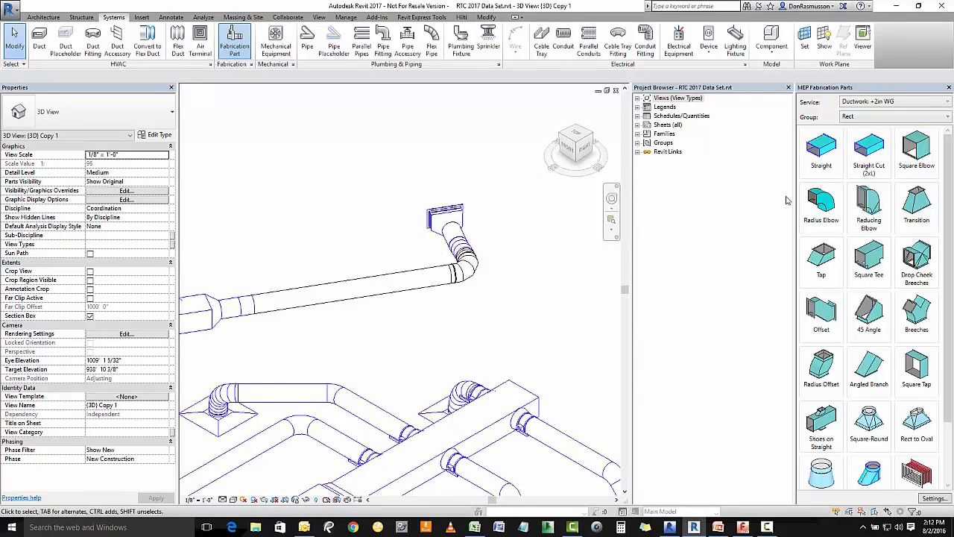
left_click(822, 148)
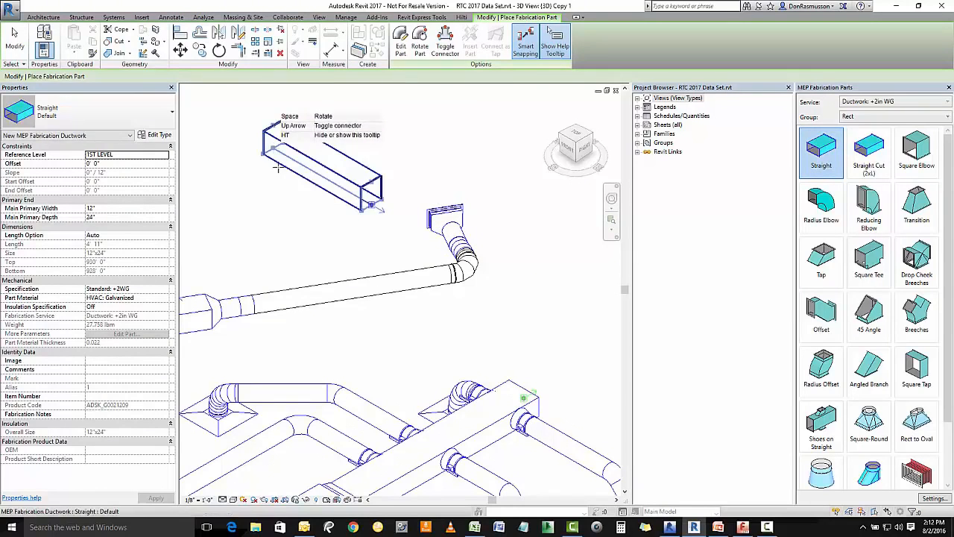
left_click(484, 267)
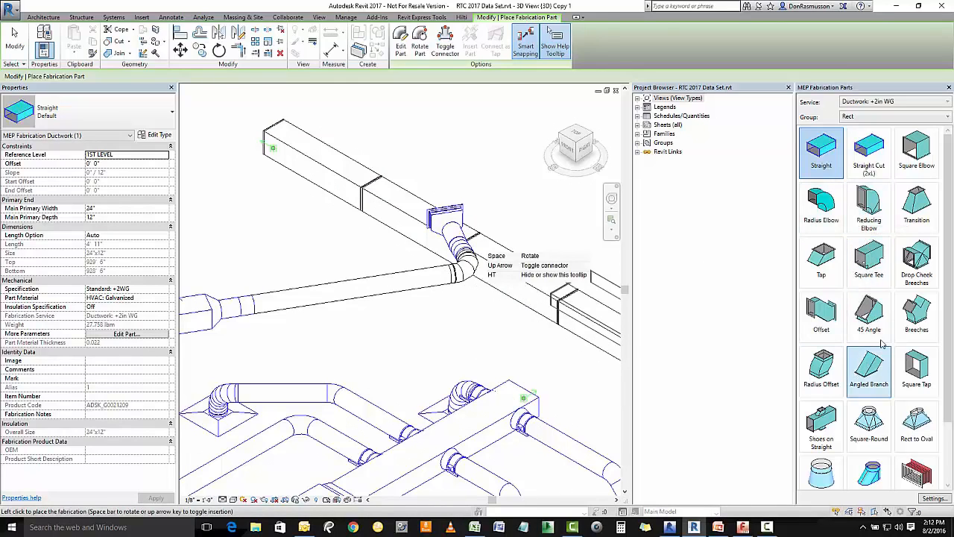
Step: Place a 90° Radius Elbow on the open end of the straight rectangular fabrication duct run
left_click(821, 205)
left_click(253, 141)
scroll(399, 250, "down", 2)
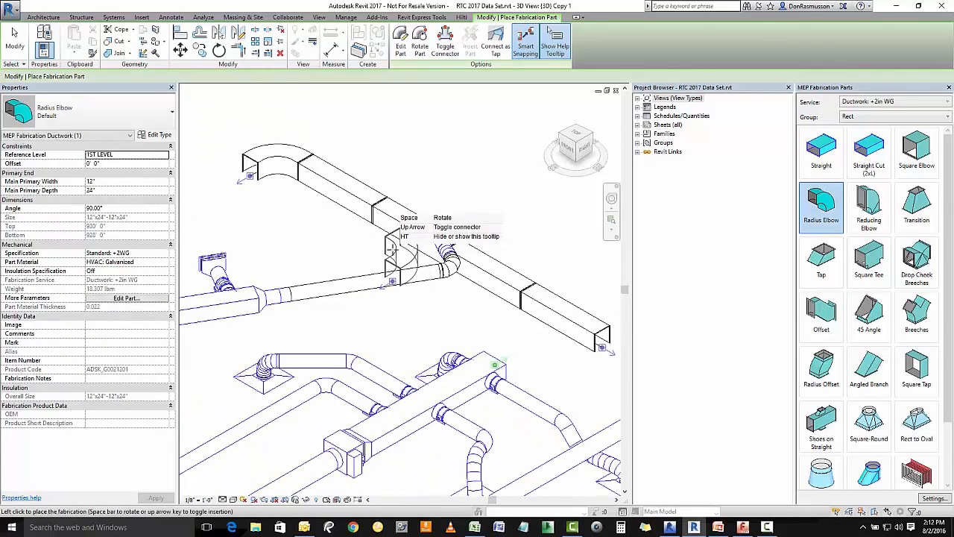
key("Escape")
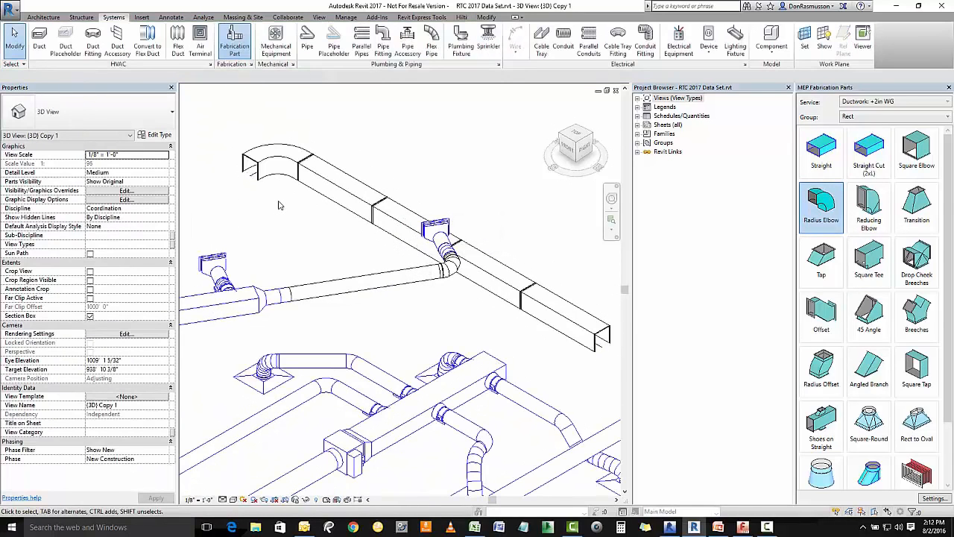
middle_click_drag(345, 267, 404, 273)
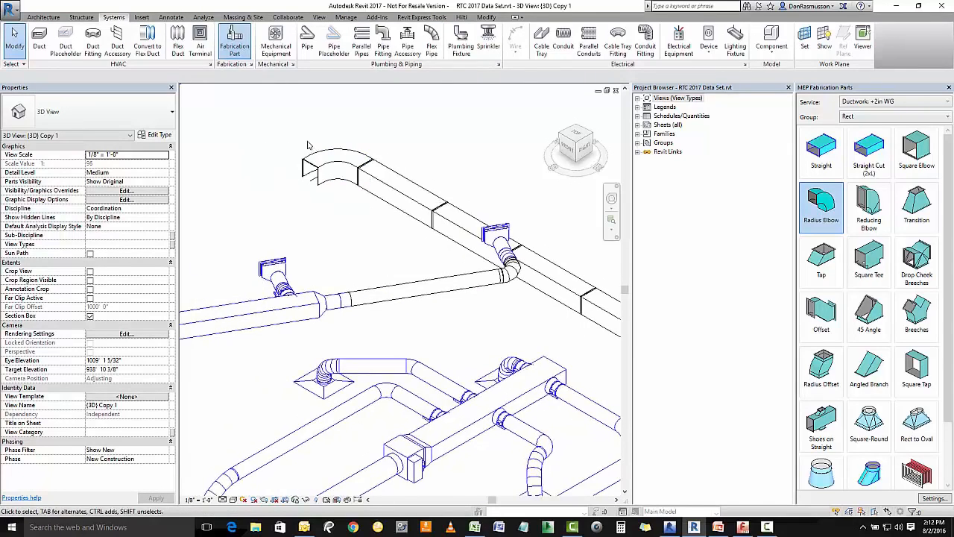
Step: Try extending the radius elbow's open end into a long straight leg, and undo the extension
scroll(313, 173, "up", 1)
left_click(336, 173)
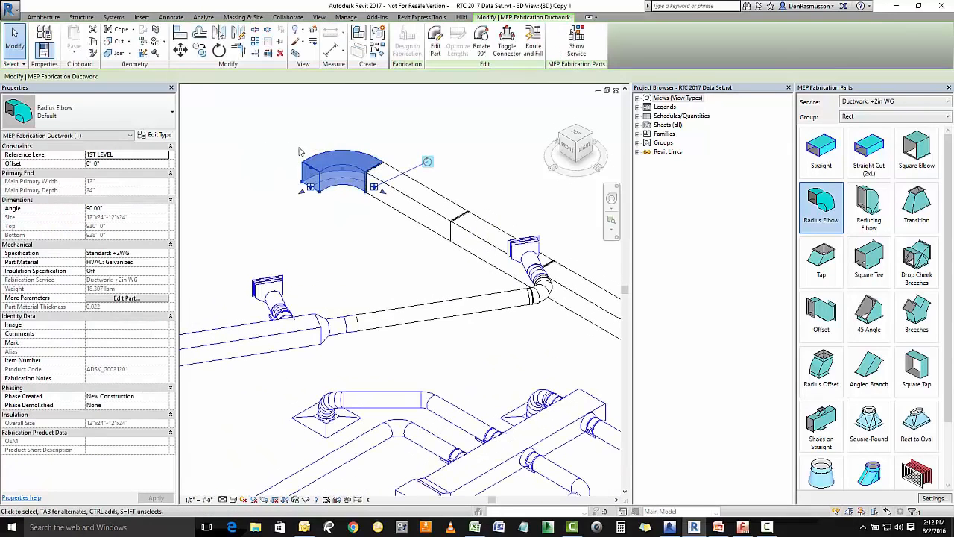
left_click_drag(302, 192, 231, 236)
left_click(231, 236)
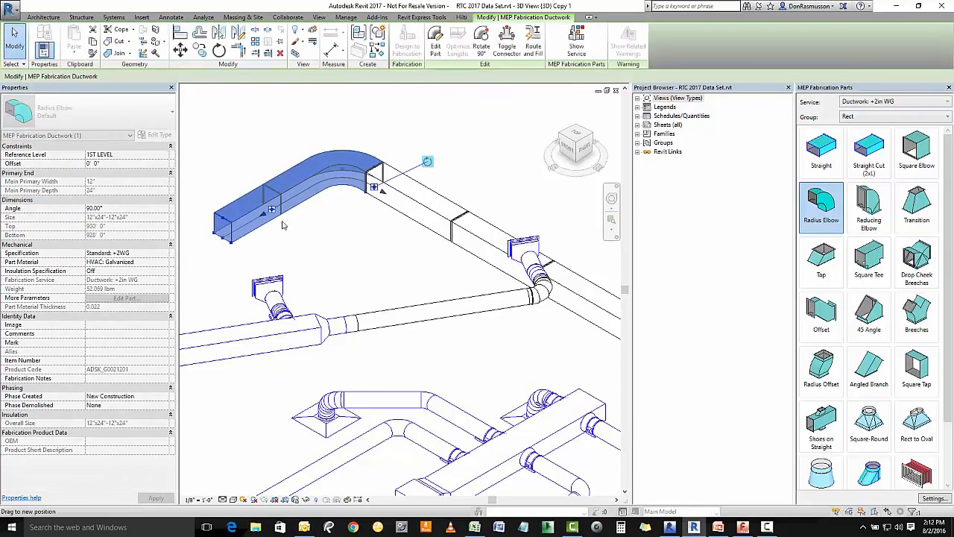
key("ctrl+z")
Step: Try rotating the radius elbow about its connected end in both directions, restoring its original orientation and leg length
left_click(338, 183)
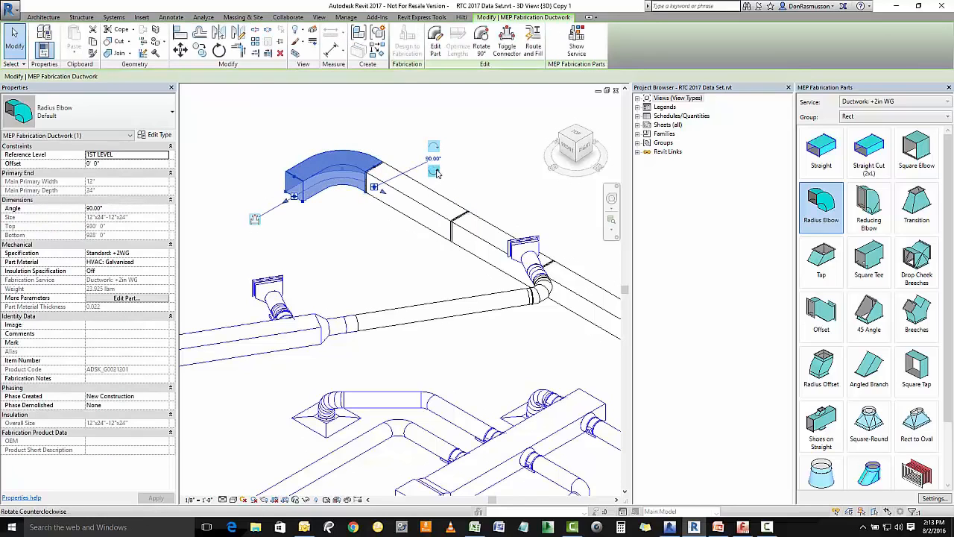
left_click(437, 172)
left_click(435, 151)
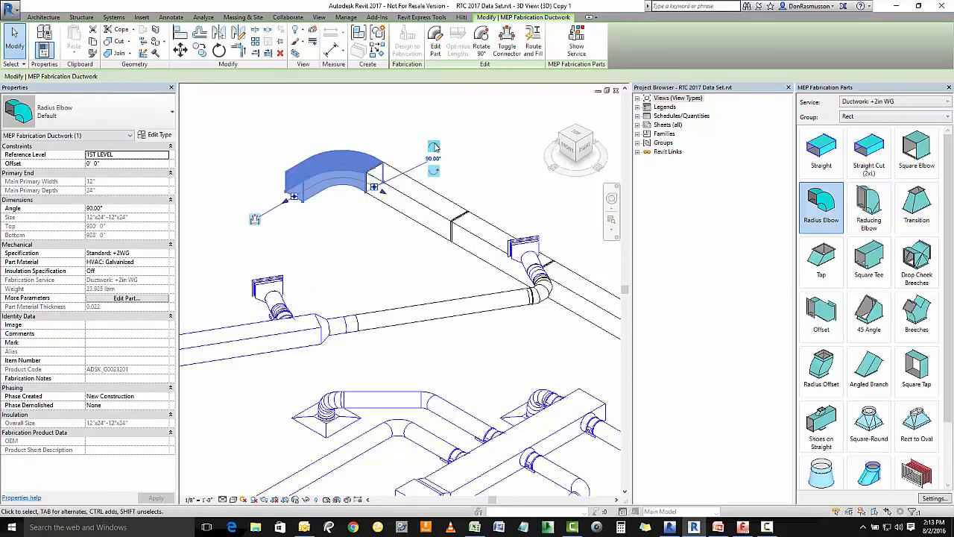
left_click(255, 219)
left_click(397, 118)
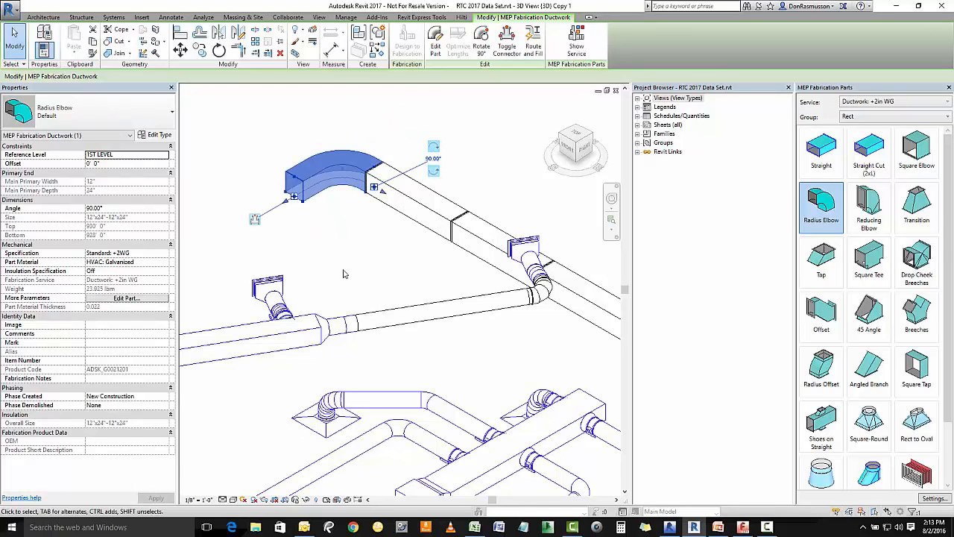
left_click_drag(281, 207, 291, 205)
left_click(315, 206)
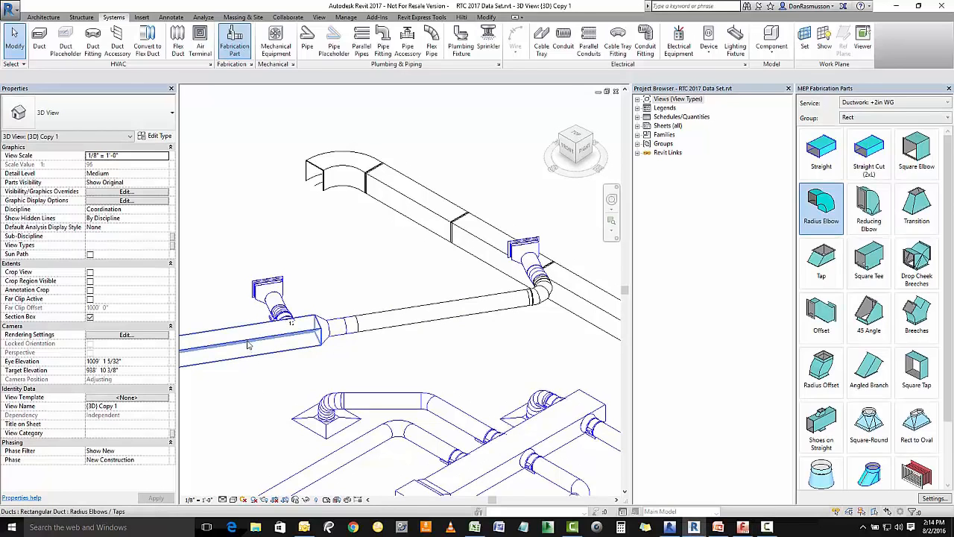
Step: Compare the properties of the rectangular design duct with those of the converted spiral pipe
left_click(250, 345)
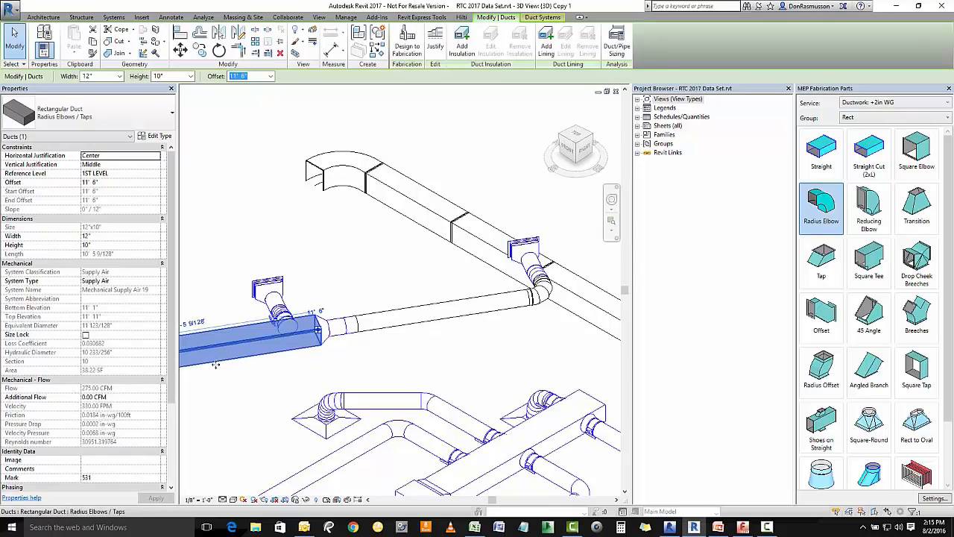
left_click(481, 311)
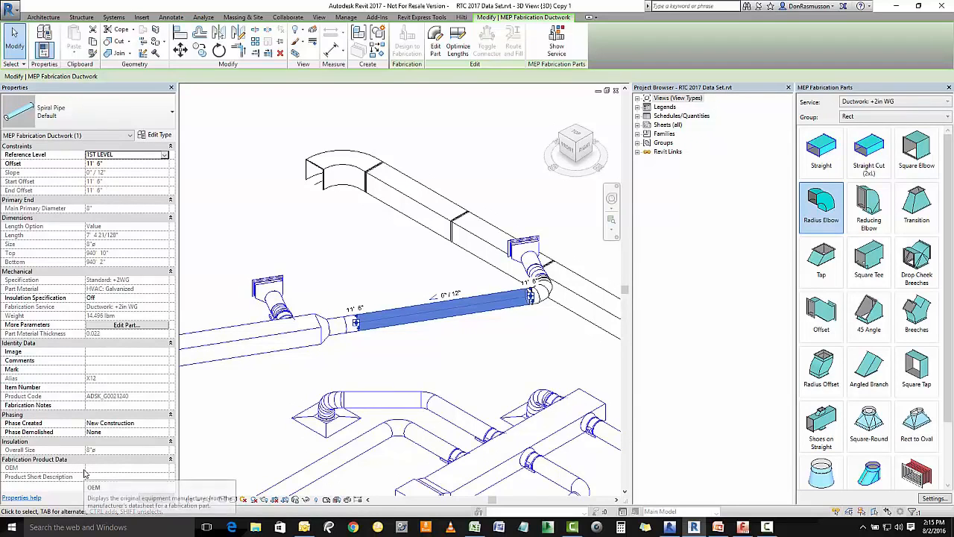
left_click(426, 350)
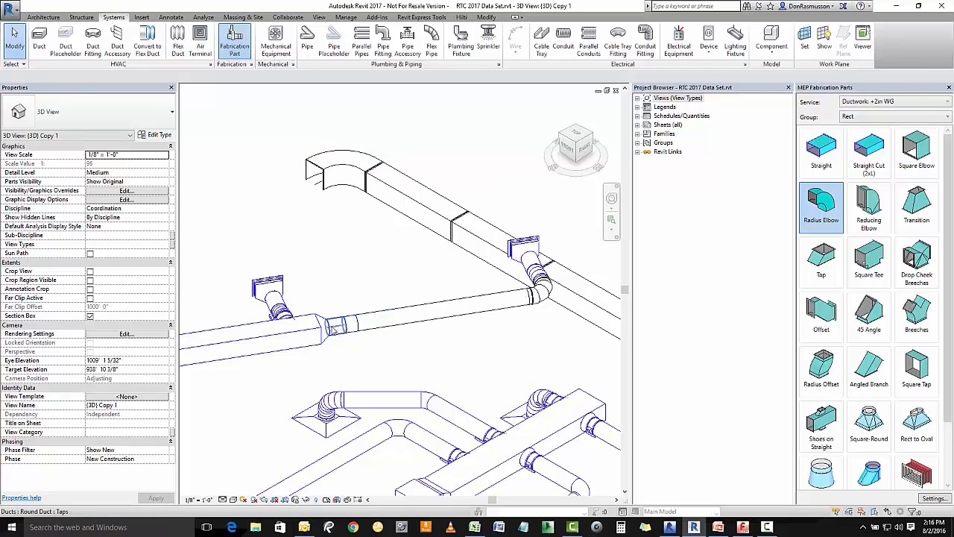
Step: Convert the rectangular-to-round transition and its connected ductwork to fabrication parts using the Ductwork: +2in WG service
left_click(322, 334)
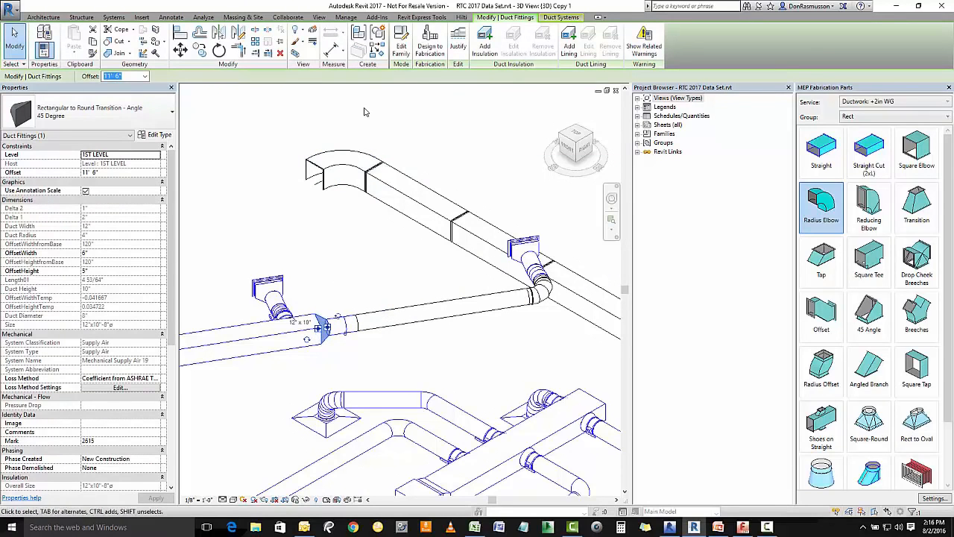
left_click(429, 46)
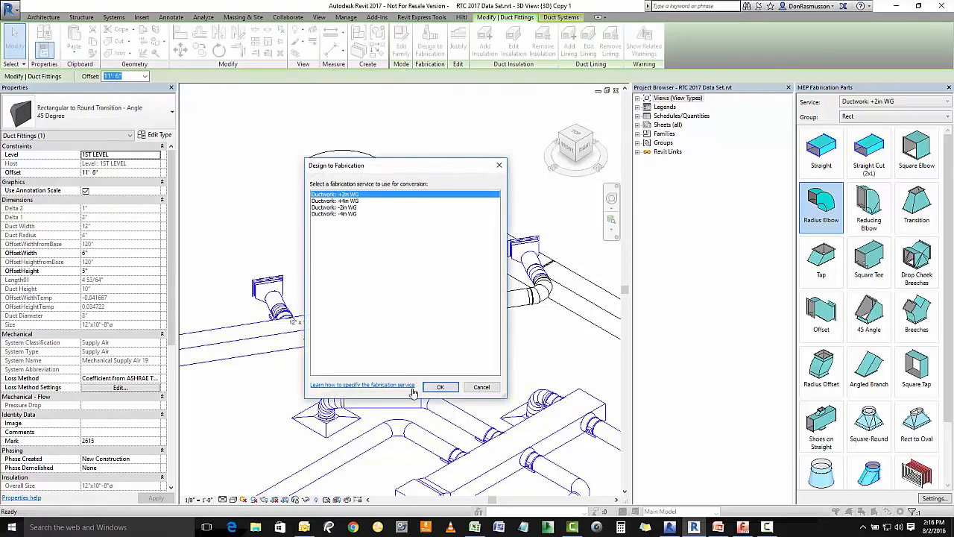
left_click(442, 392)
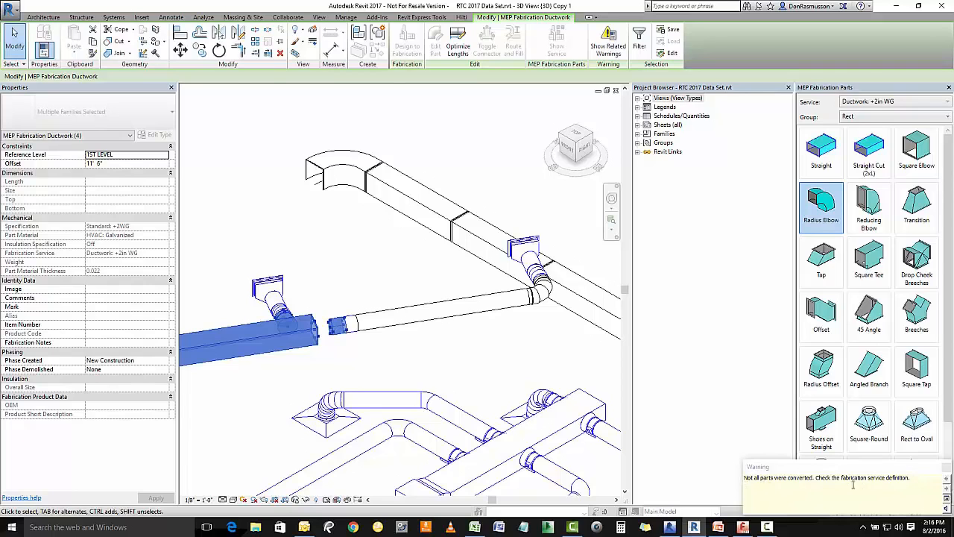
left_click(946, 468)
key("Escape")
Step: Review the rectangular parts available in the Ductwork: +2in WG service and clear the selection of converted parts
scroll(910, 453, "down", 2)
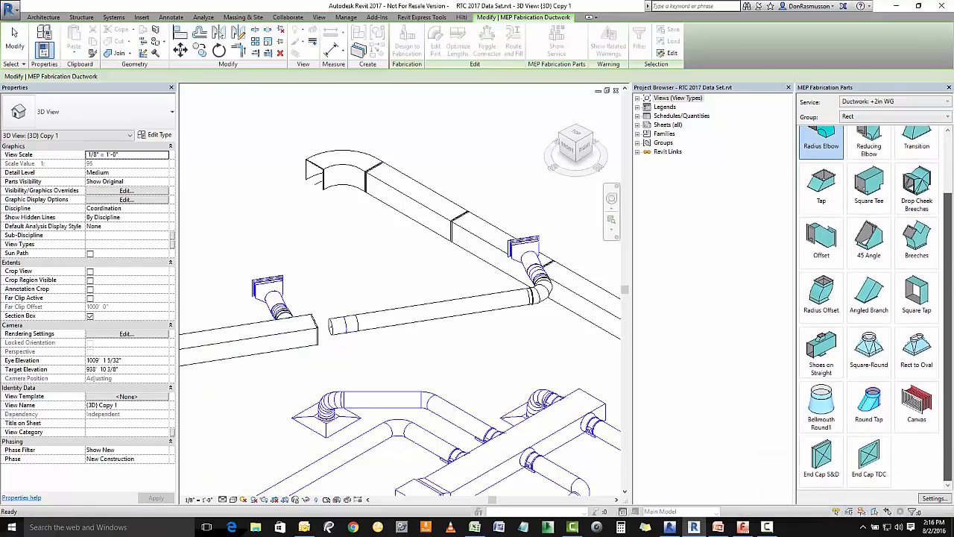
scroll(873, 306, "up", 1)
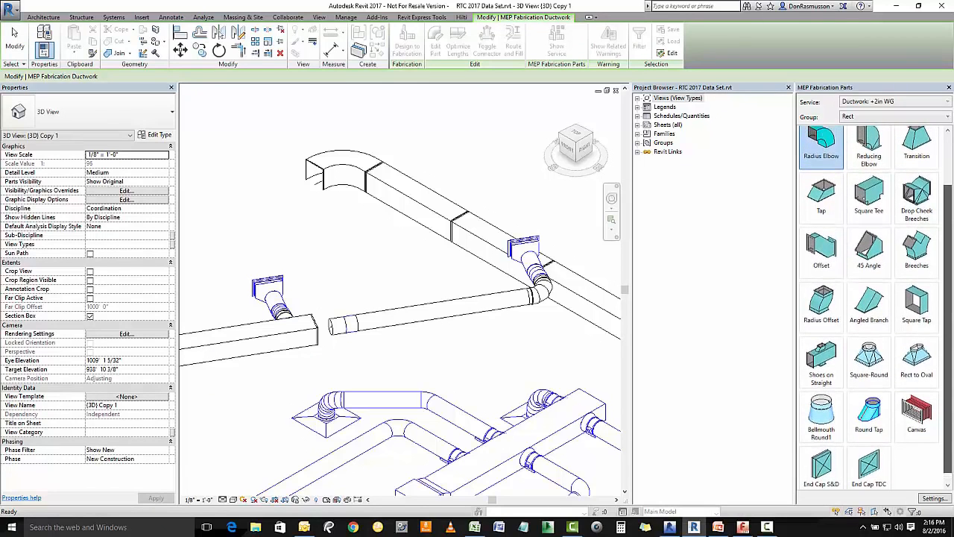
scroll(876, 308, "up", 3)
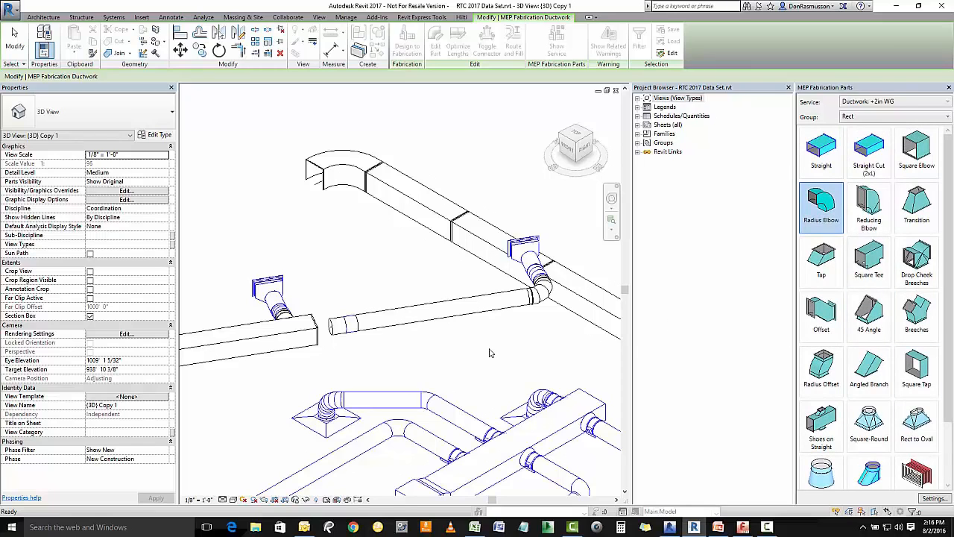
key("ctrl+z")
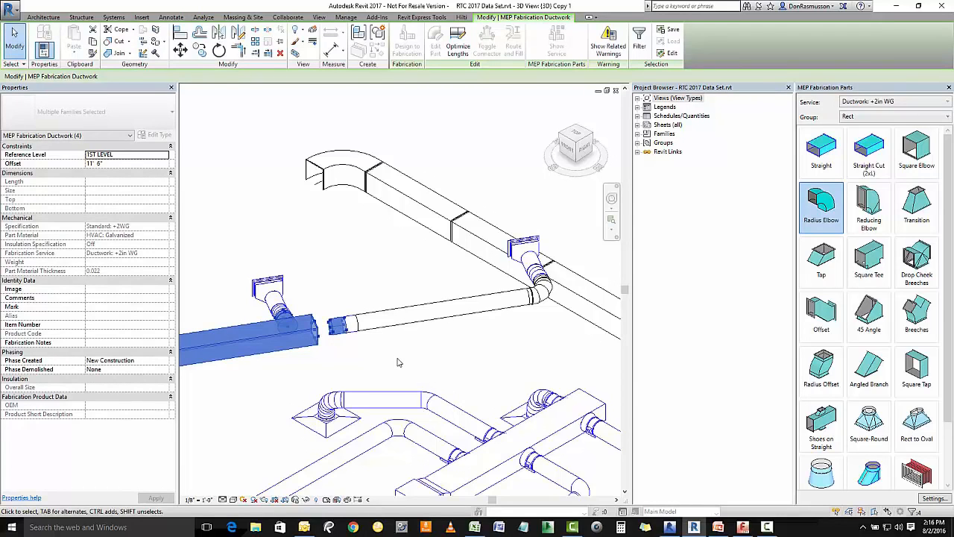
key("Escape")
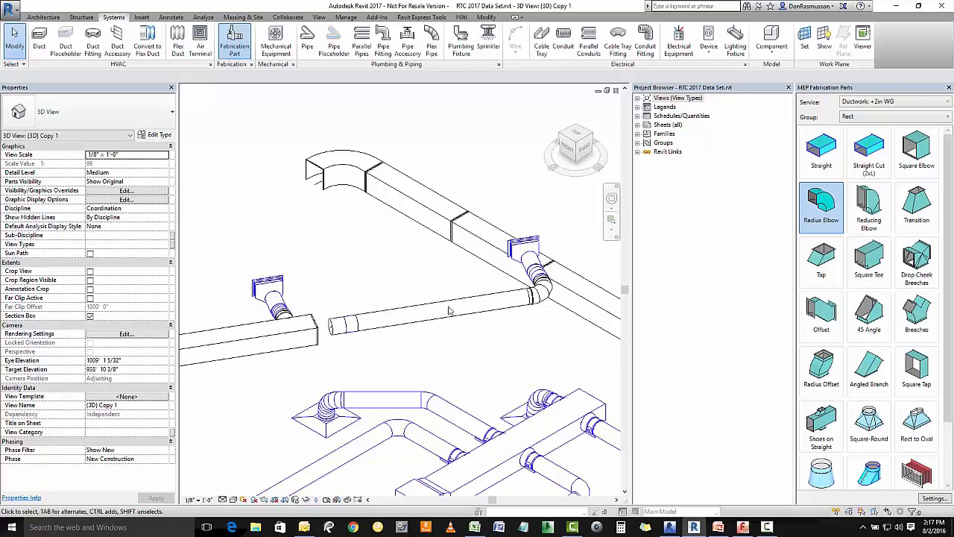
Step: Select the whole connected rectangular fabrication run and move it into the empty space clear of the building's ductwork
left_click(419, 215)
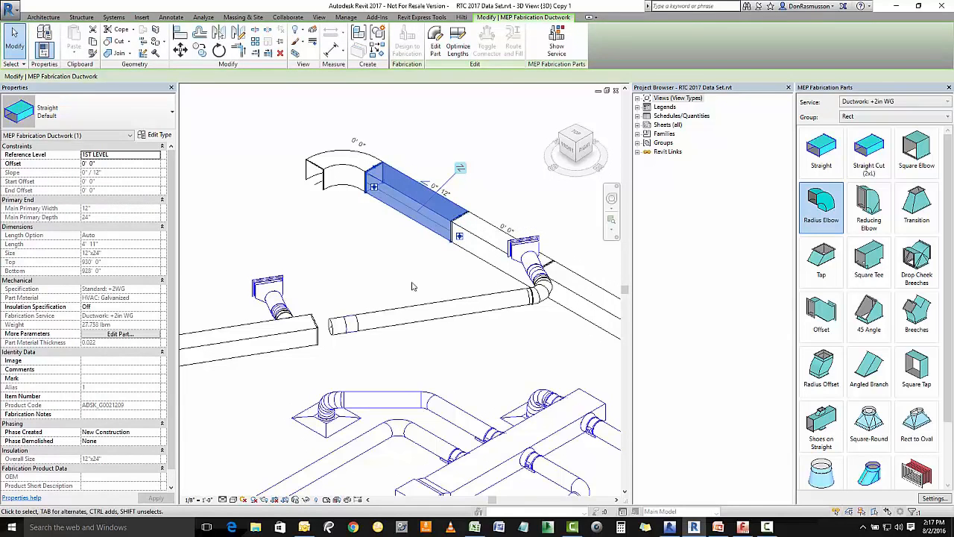
left_click(260, 190)
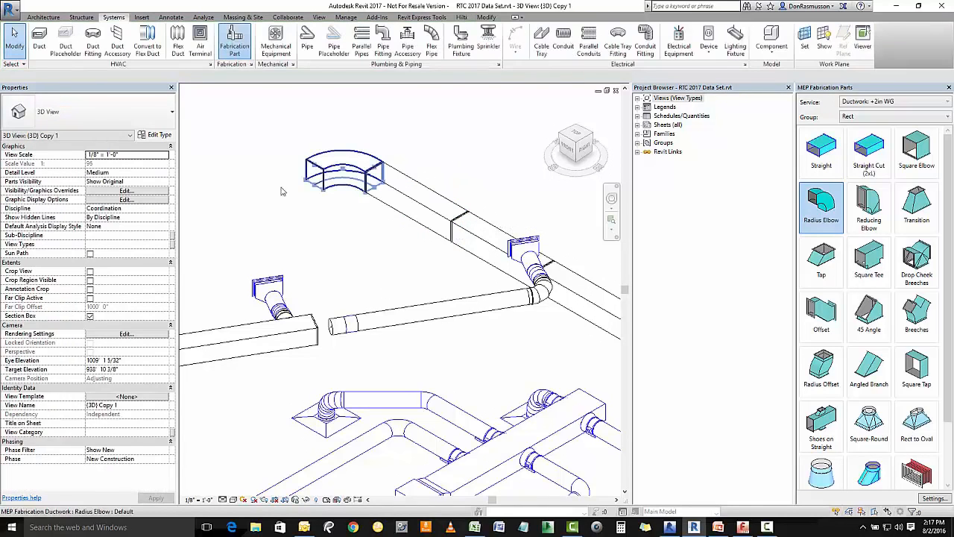
scroll(328, 173, "down", 3)
scroll(387, 209, "down", 1)
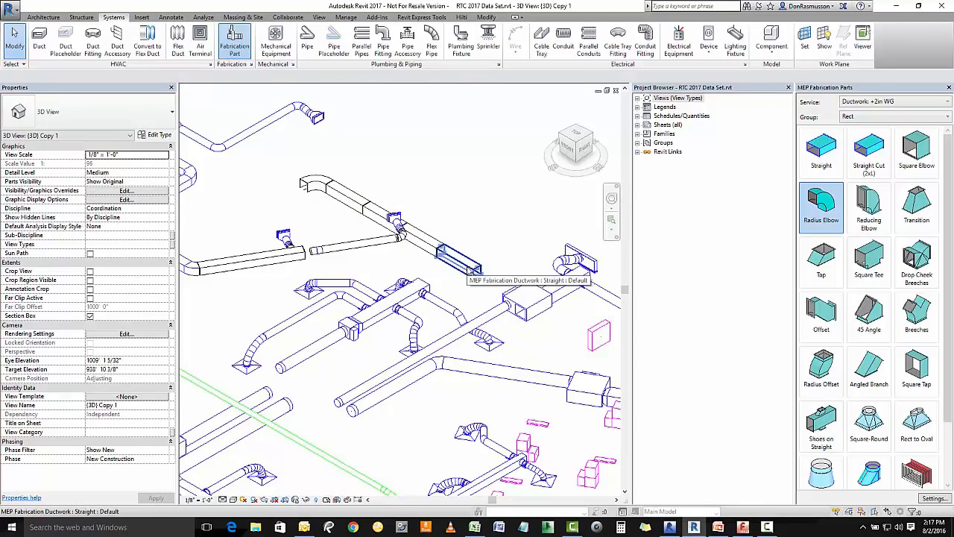
key("Tab")
left_click(468, 270)
scroll(277, 371, "down", 2)
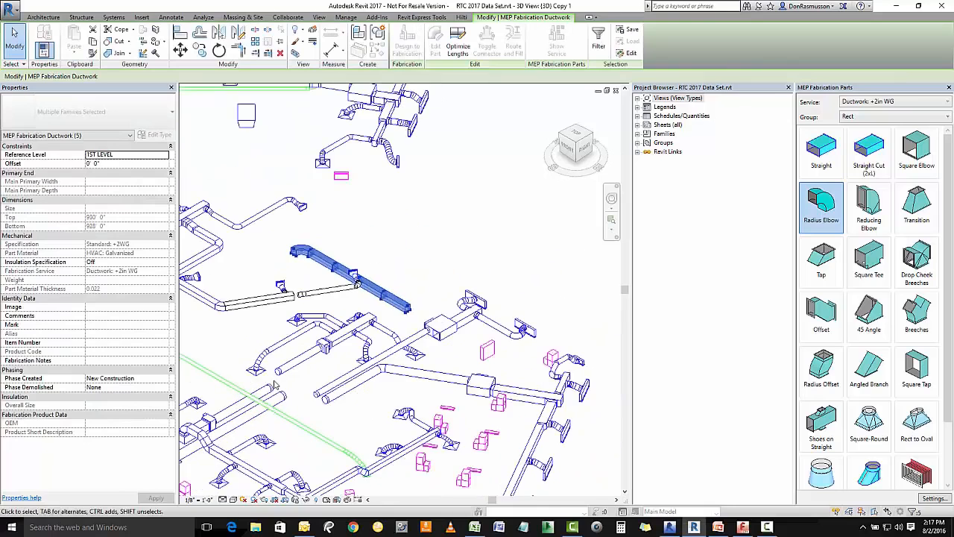
scroll(261, 365, "down", 2)
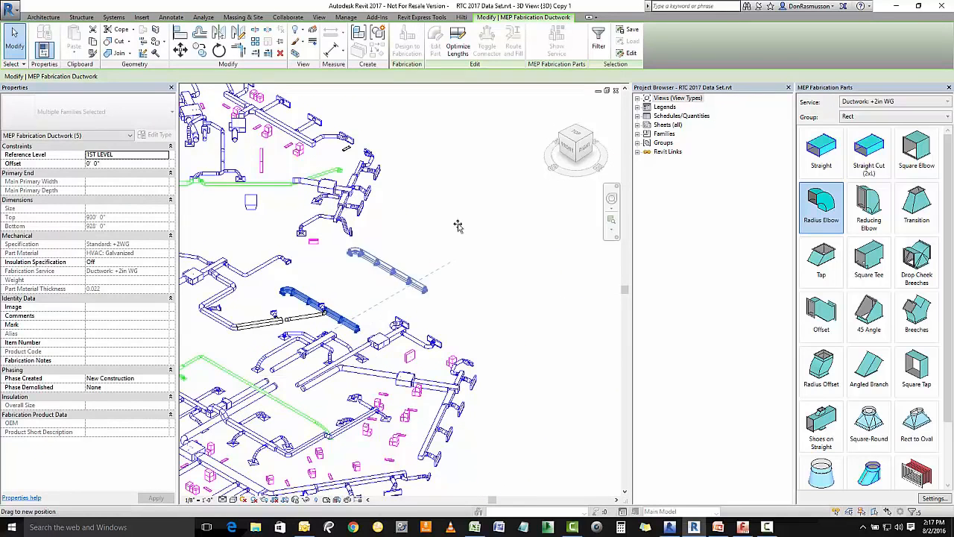
left_click_drag(519, 176, 533, 217)
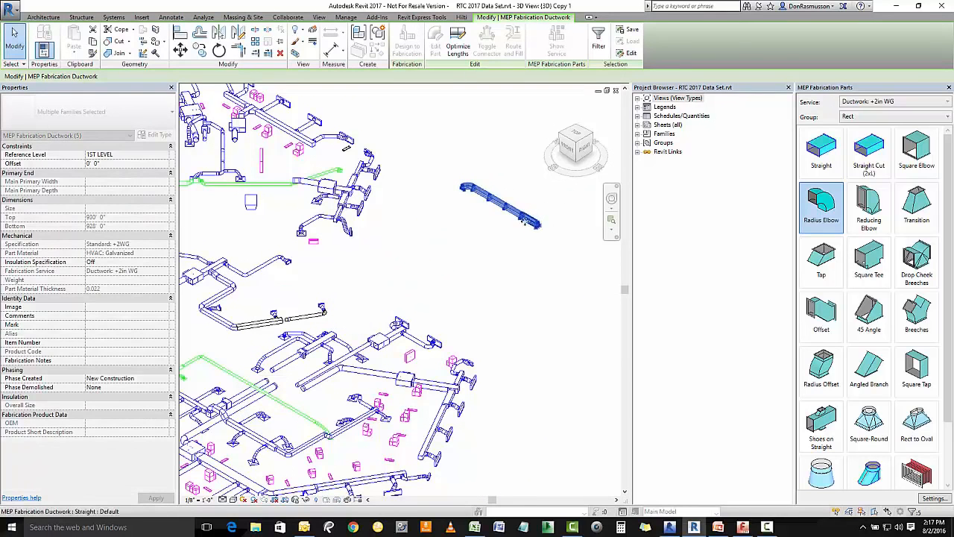
Step: Temporarily isolate the moved rectangular fabrication run in the 3D view
scroll(532, 217, "up", 2)
key("h")
key("i")
scroll(452, 256, "up", 2)
middle_click_drag(452, 256, 372, 363)
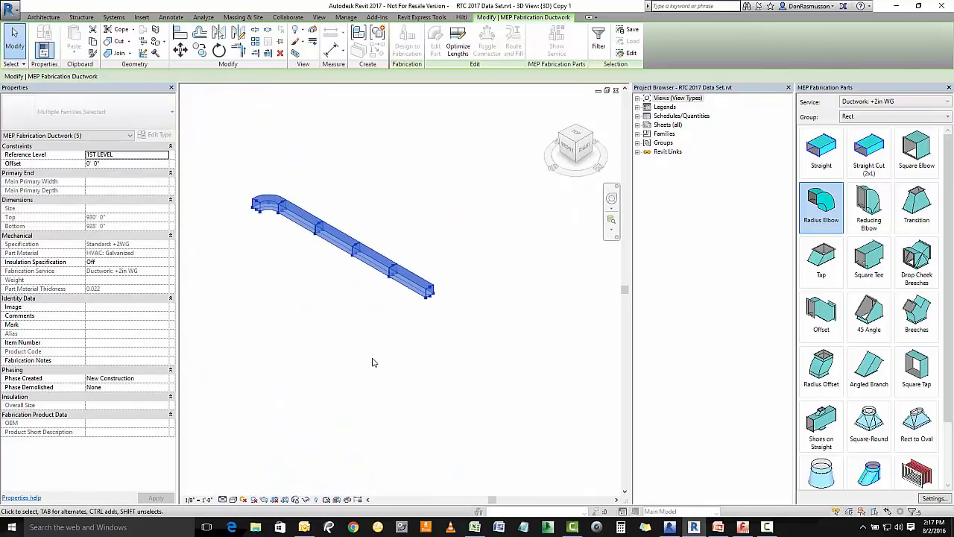
key("Escape")
Step: Stretch the run's end straight duct to about 12' 9" long and split it into fabrication lengths with Optimize Lengths
left_click(434, 291)
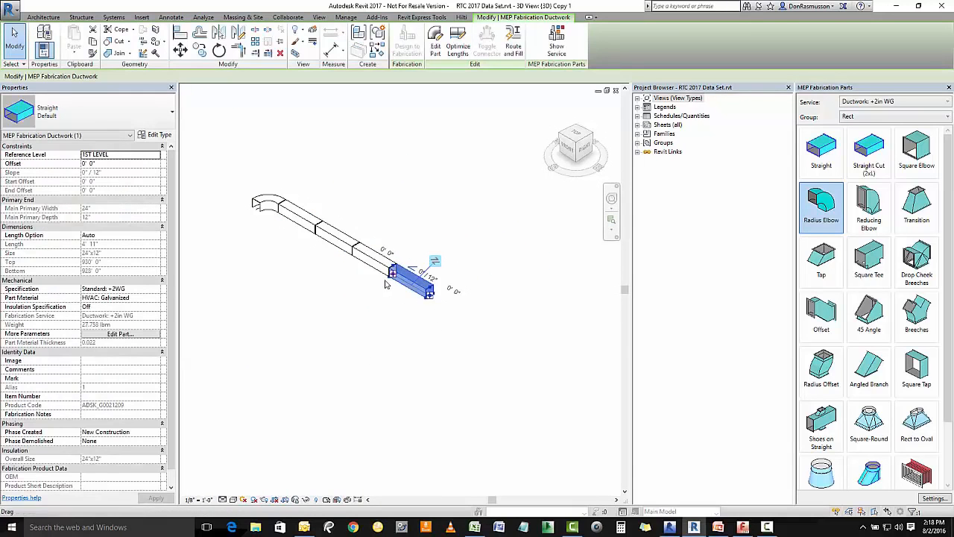
left_click_drag(433, 304, 493, 331)
left_click(386, 400)
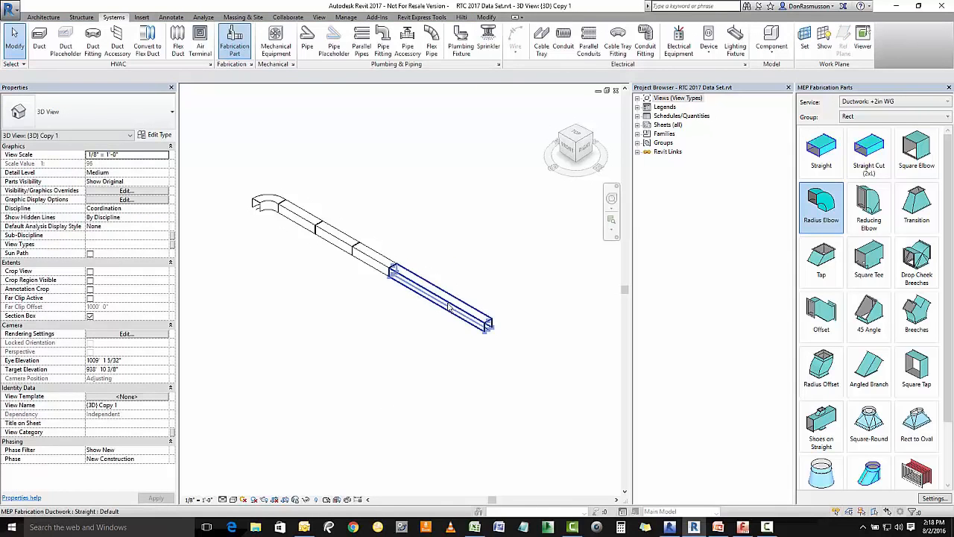
left_click(439, 346)
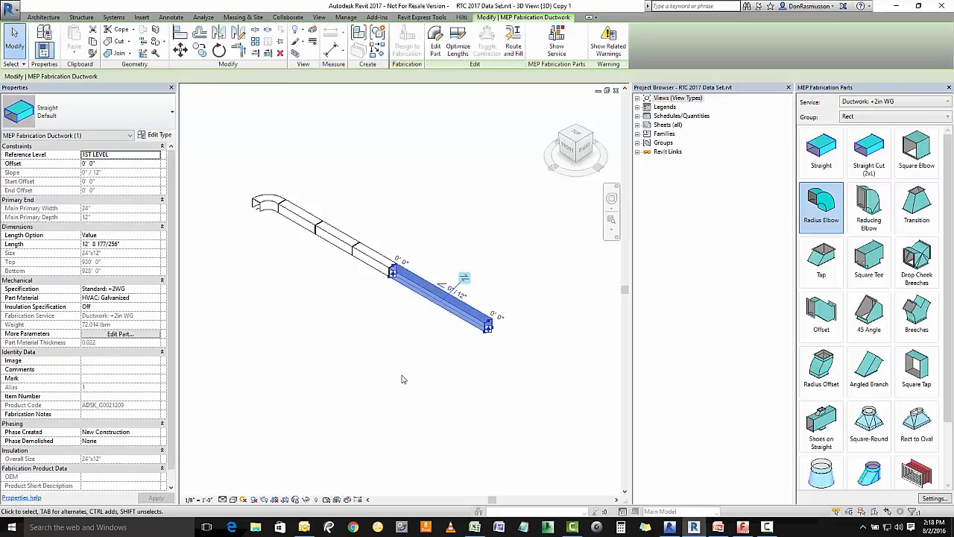
left_click(459, 60)
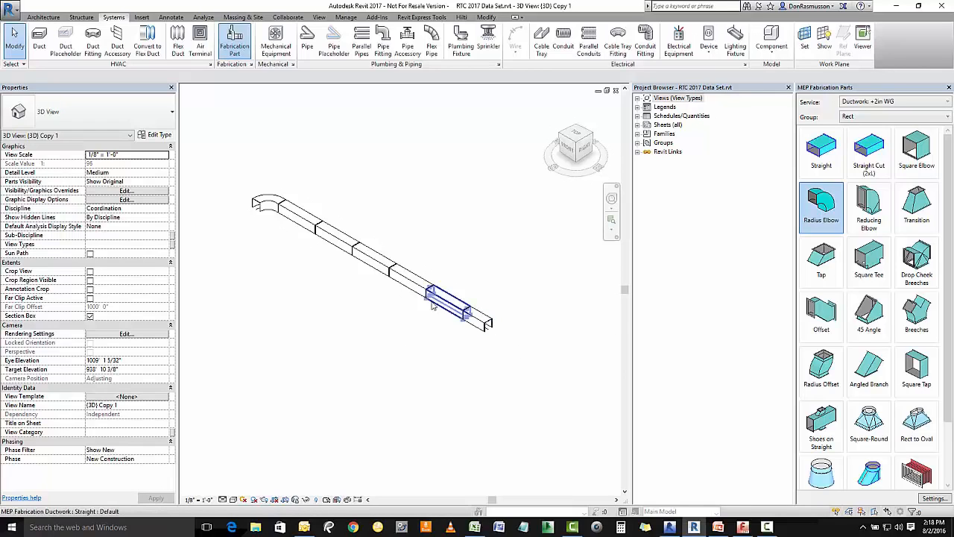
Step: Place a Drop Cheek Breeches fitting on the straight end of the run and try stretching its end
left_click(915, 262)
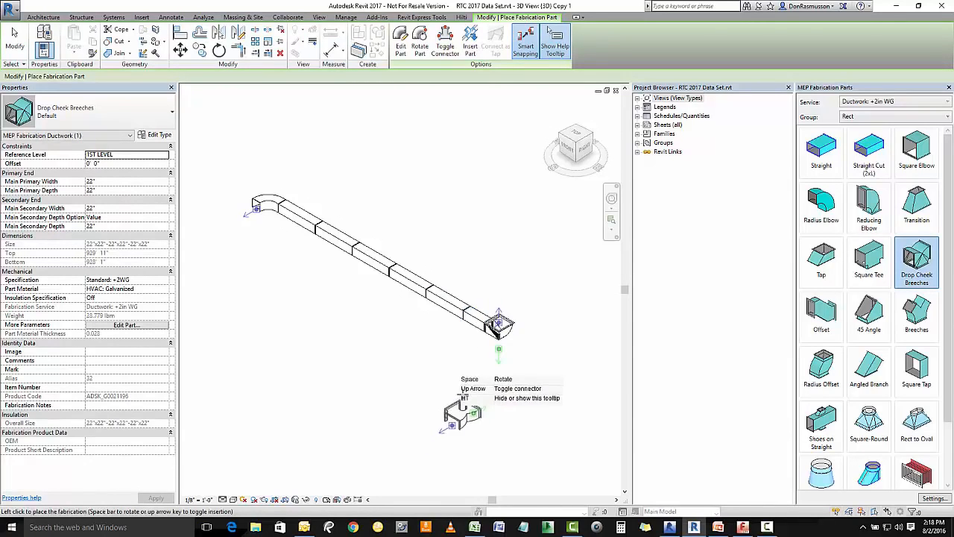
scroll(475, 363, "up", 2)
key("Escape")
left_click(512, 311)
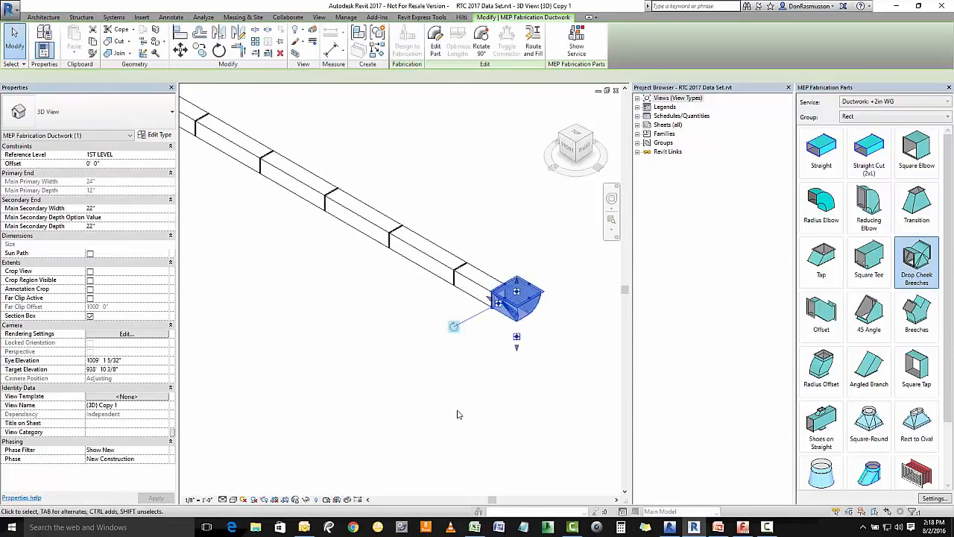
left_click_drag(517, 353, 517, 358)
key("Escape")
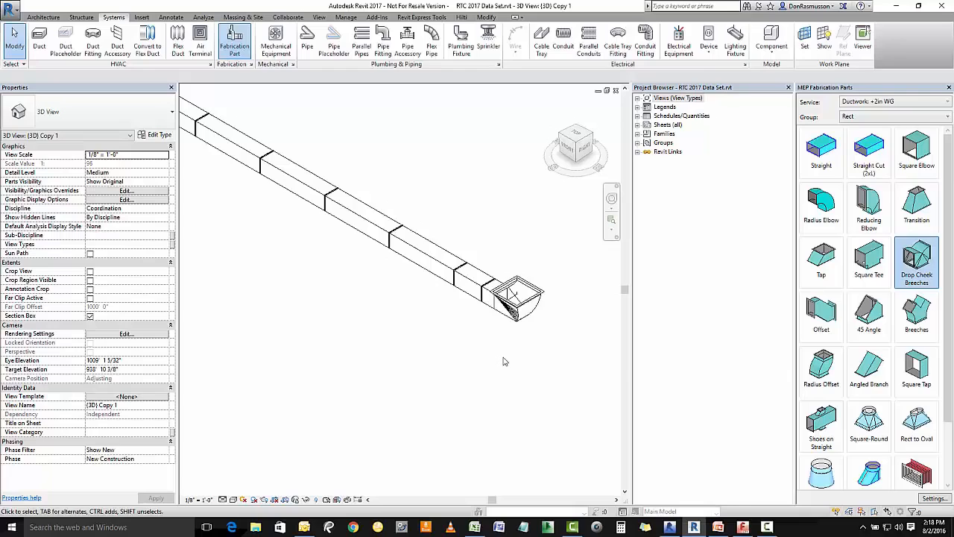
scroll(510, 364, "down", 1)
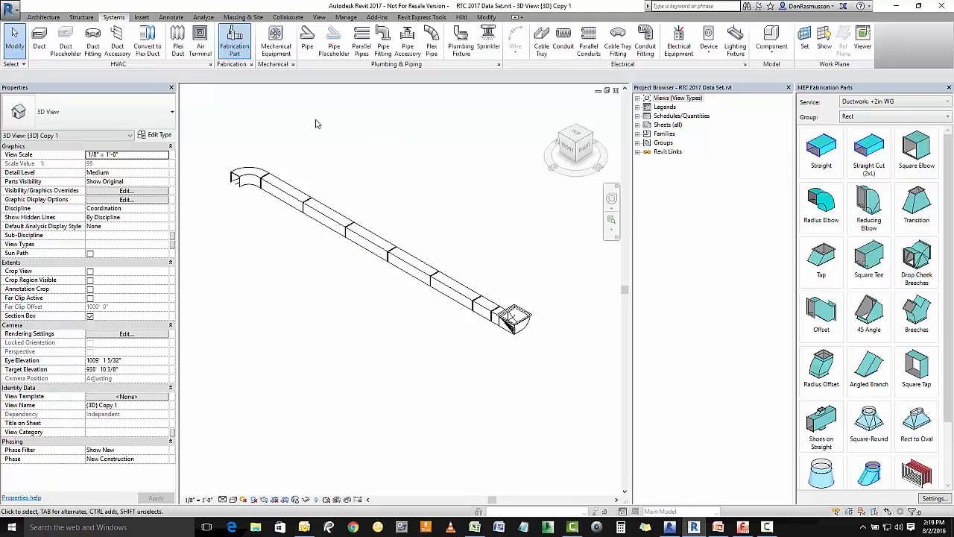
Step: Copy three adjacent straight ducts from the middle of the run into the empty space beside it, parallel to the run
left_click(407, 276)
left_click(366, 235, "ctrl")
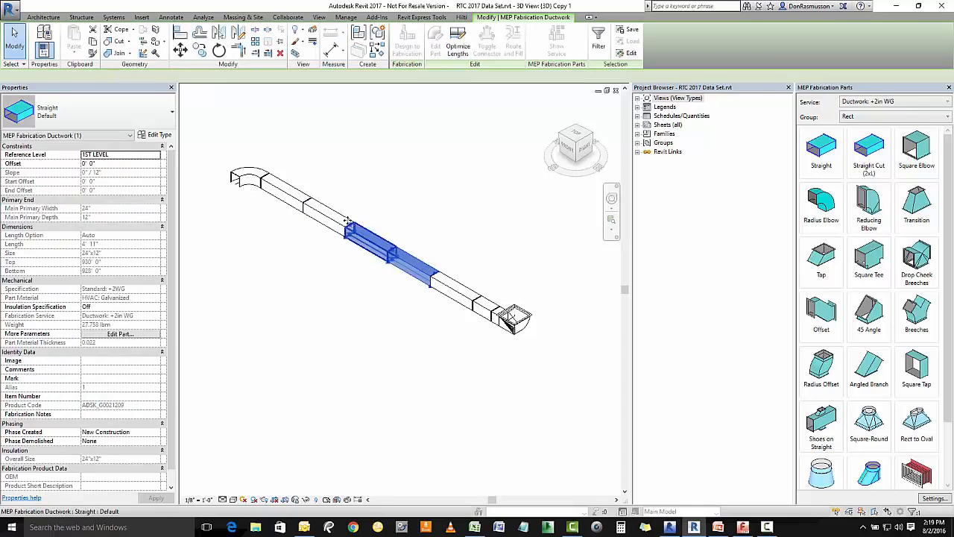
left_click(337, 217, "ctrl")
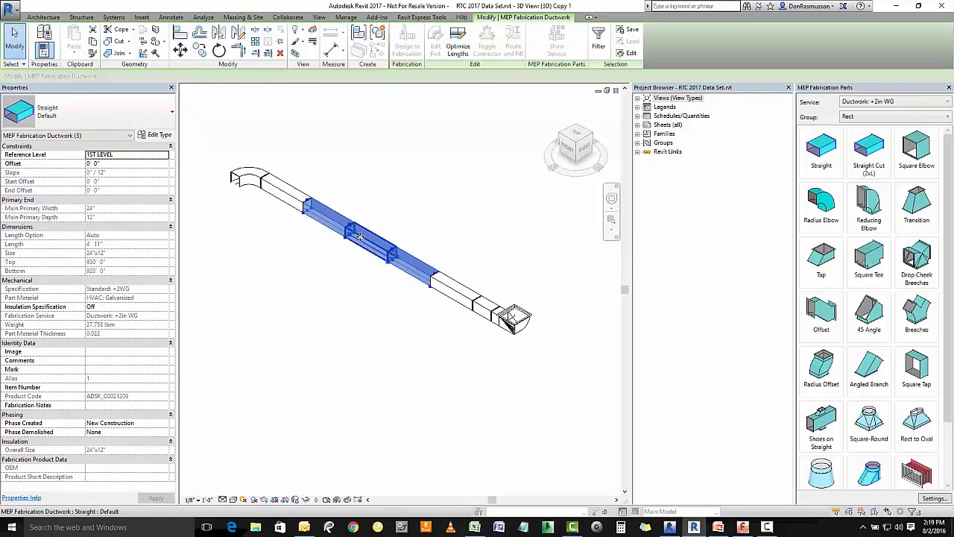
left_click(199, 50)
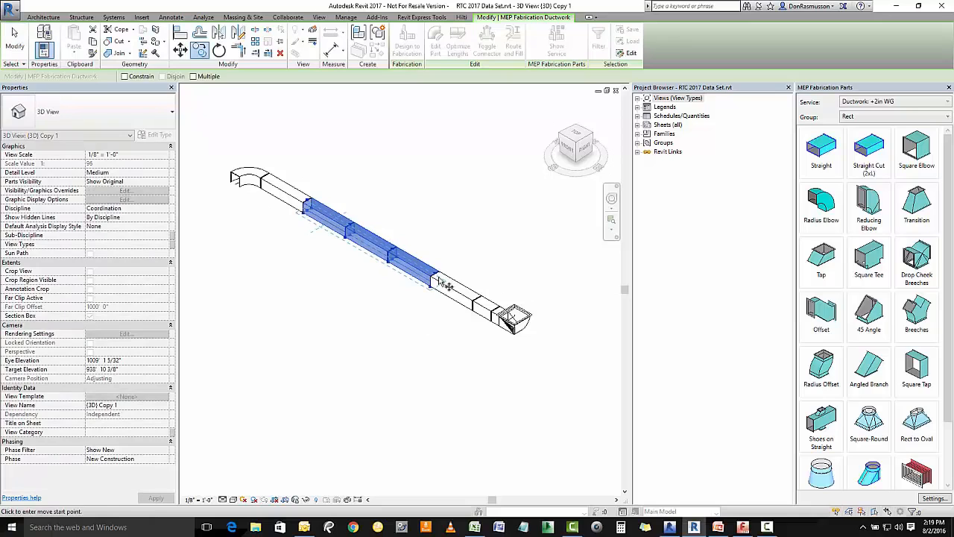
left_click(445, 285)
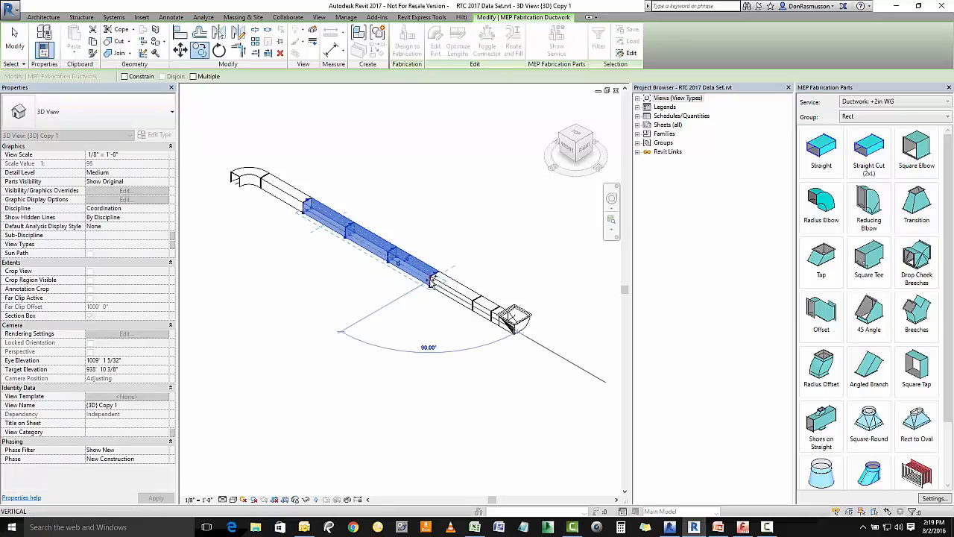
left_click(359, 368)
key("Escape")
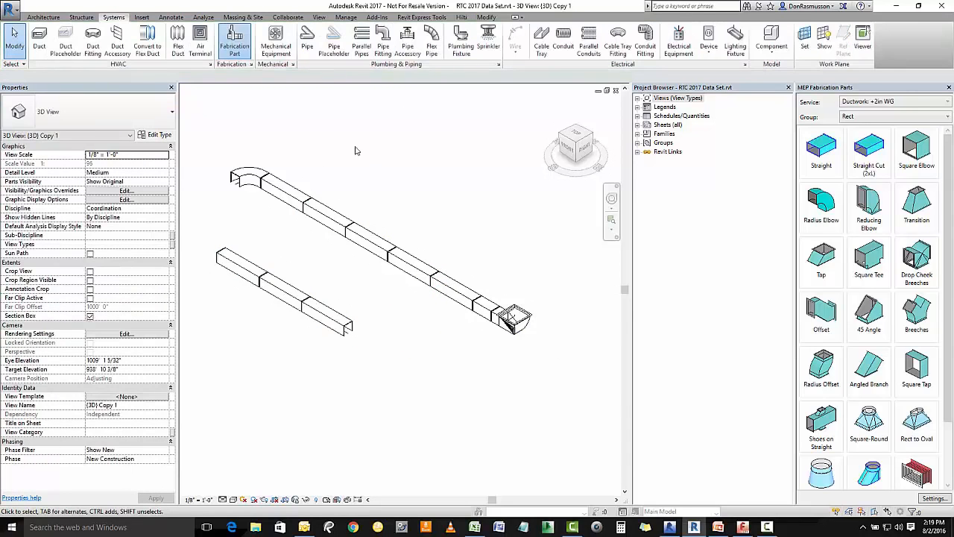
Step: Connect the radius elbow's open end to the copied straights with Route and Fill, using solution 3 of 3 with a square elbow
left_click(253, 176)
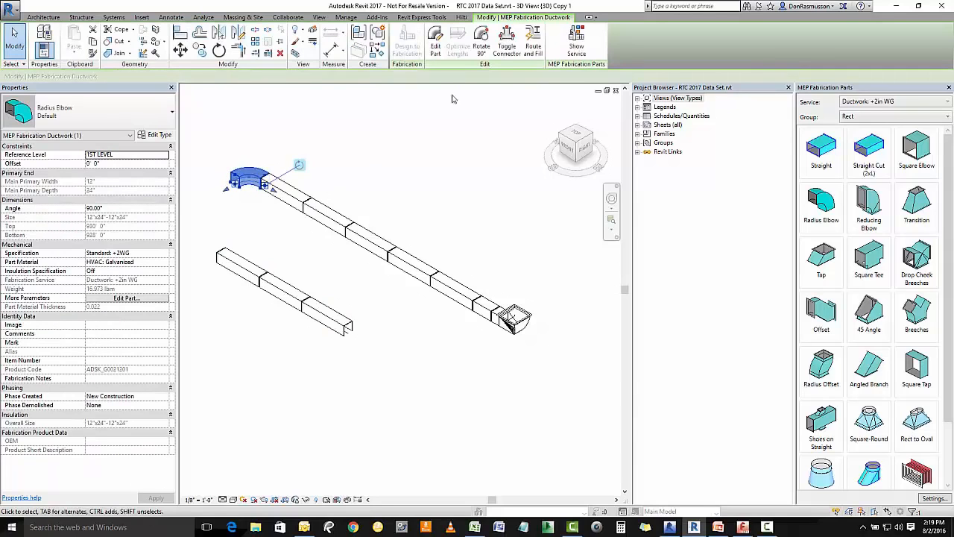
left_click(533, 41)
left_click(237, 185)
left_click(221, 261)
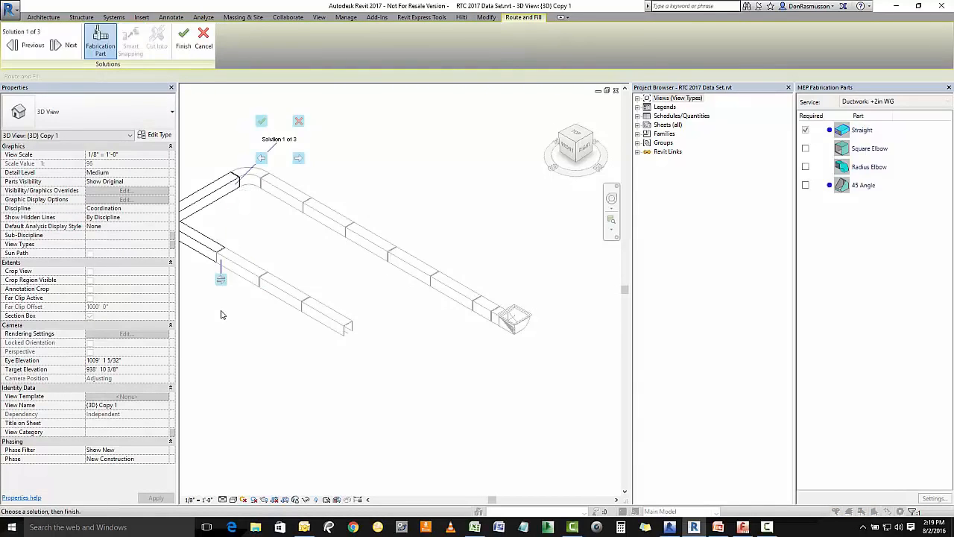
middle_click_drag(427, 291, 477, 315)
left_click(382, 187)
left_click(382, 186)
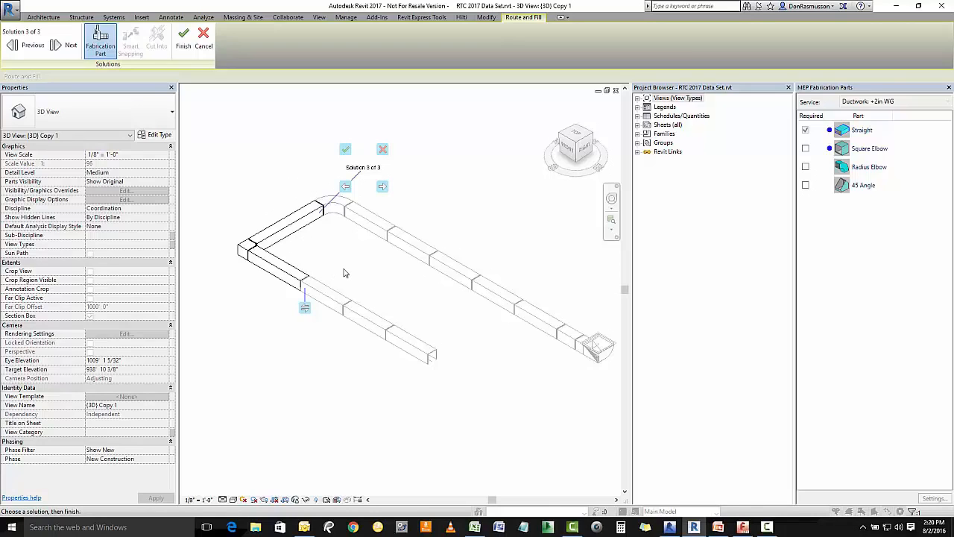
left_click(183, 37)
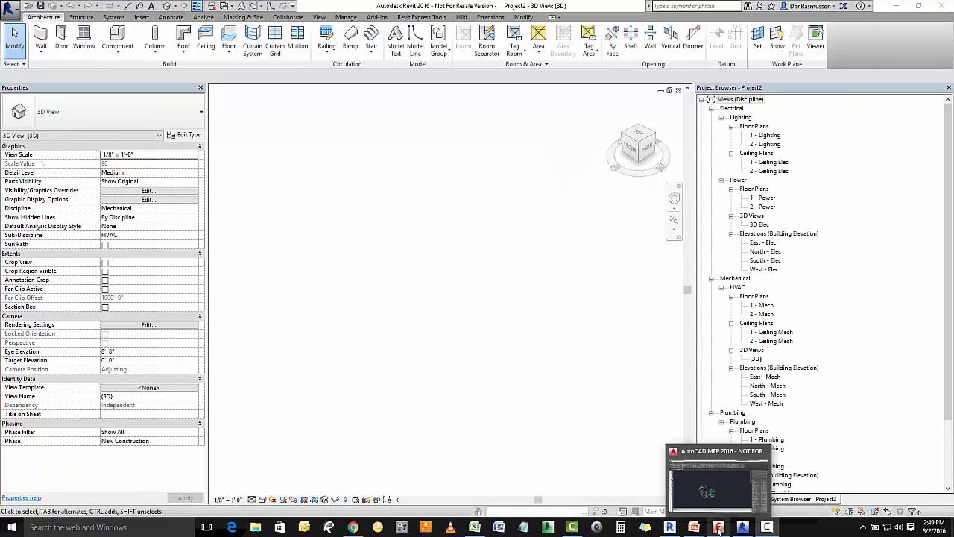
Step: Switch to AutoCAD MEP and run CREATECAM on all the ductwork in the drawing
left_click(717, 528)
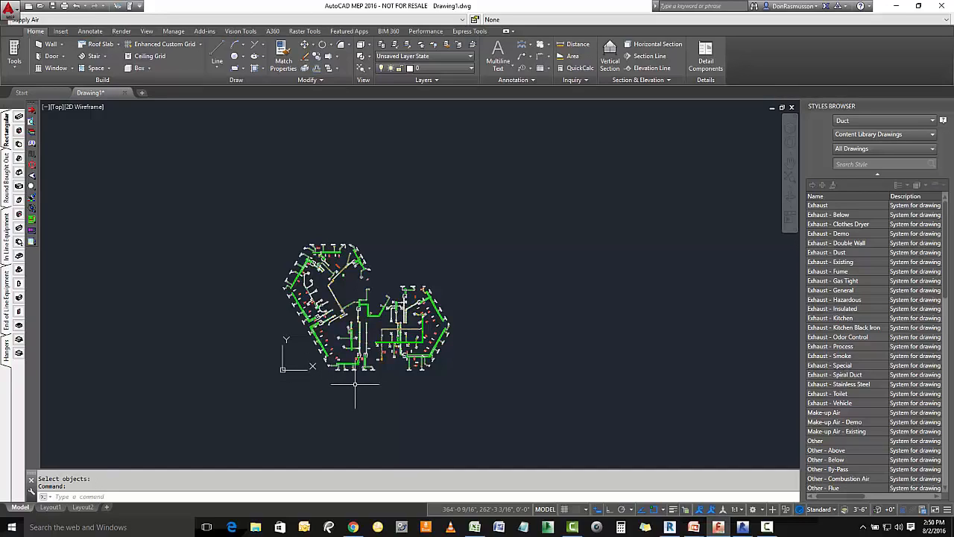
type("cre")
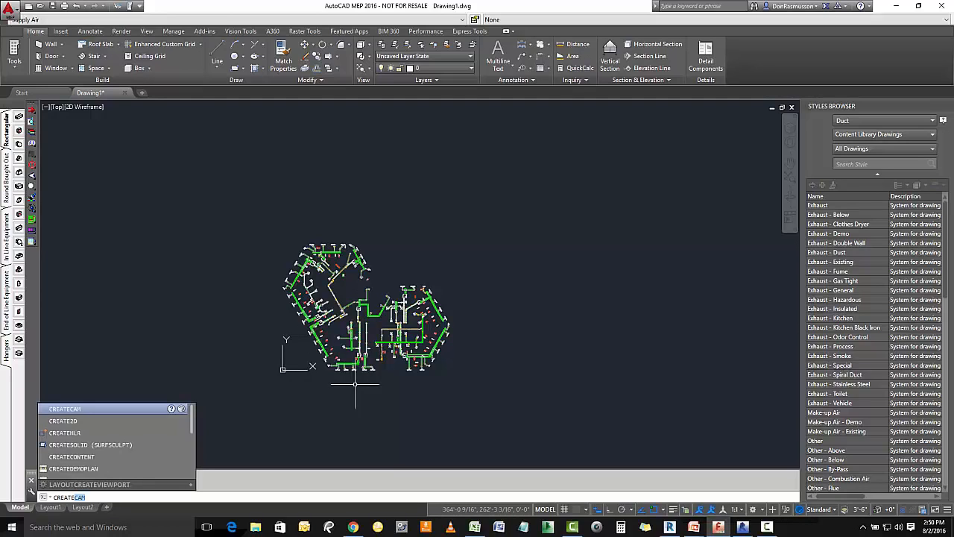
key("Return")
left_click(228, 414)
left_click(511, 226)
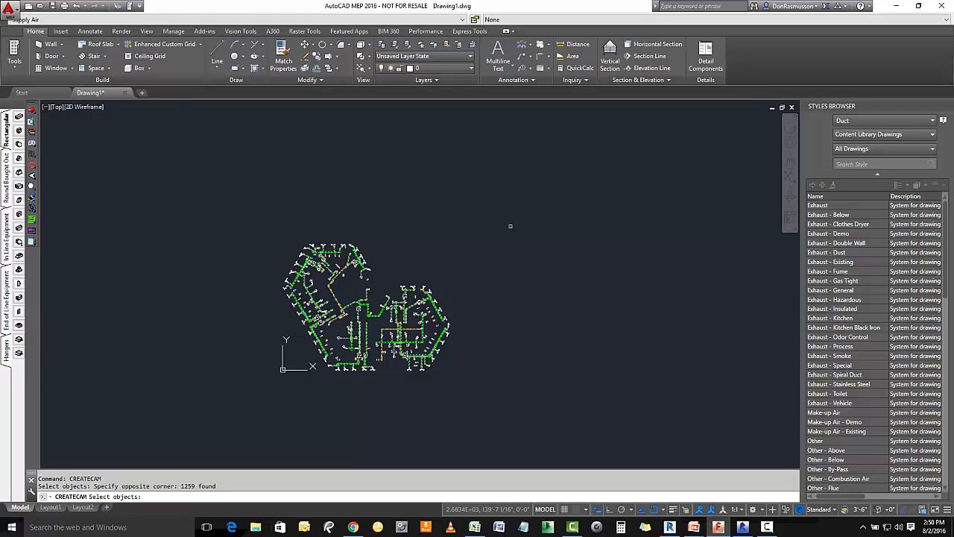
key("Return")
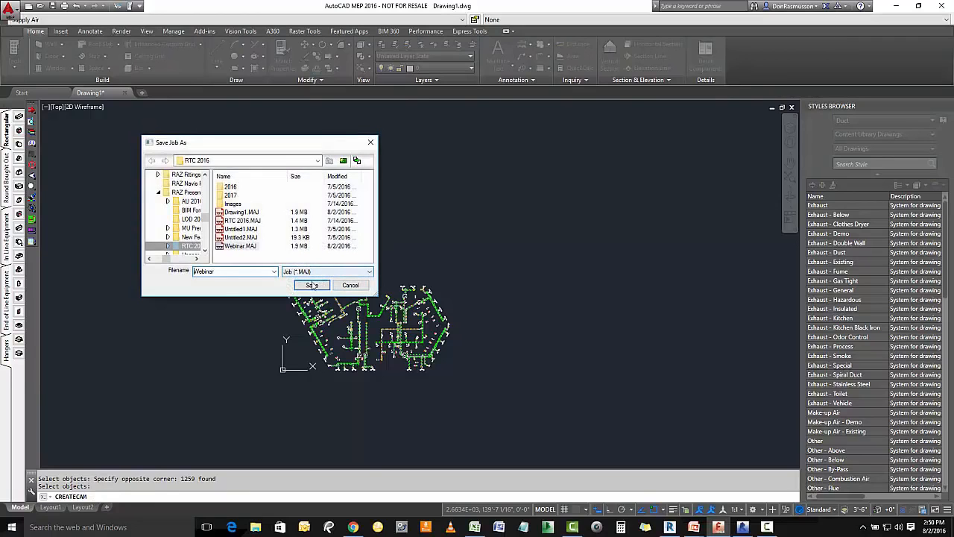
Step: Save the fabrication job as Webinar.MAJ in the RTC 2016 folder, overwriting the existing file
left_click(242, 246)
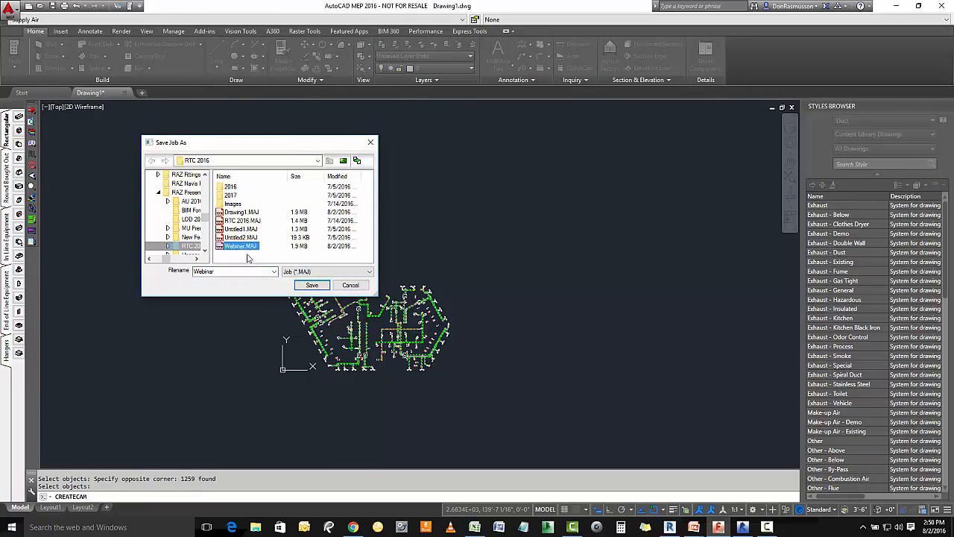
left_click(324, 287)
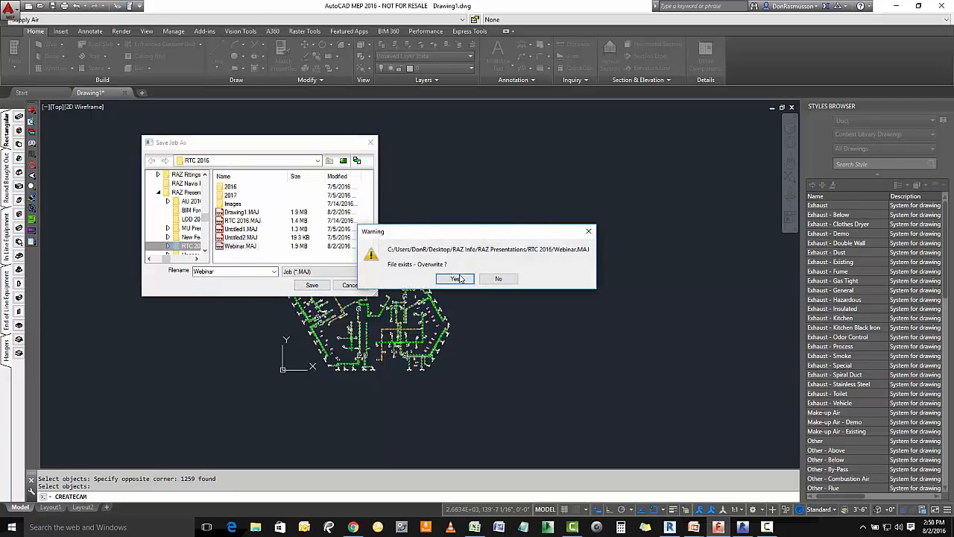
left_click(456, 278)
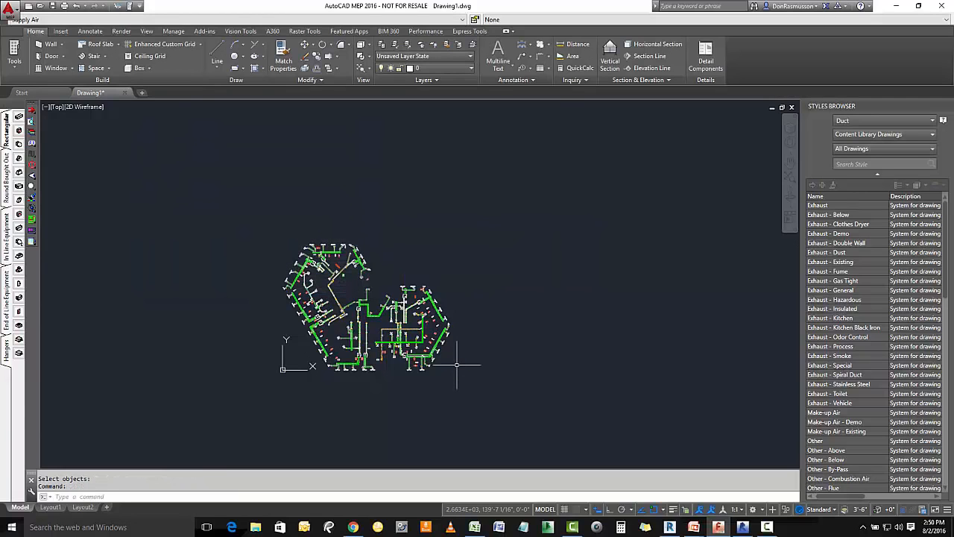
Step: Switch to Revit 2016 and start importing an Autodesk Fabrication job file with the Imperial Content V3.03 configuration
left_click(743, 527)
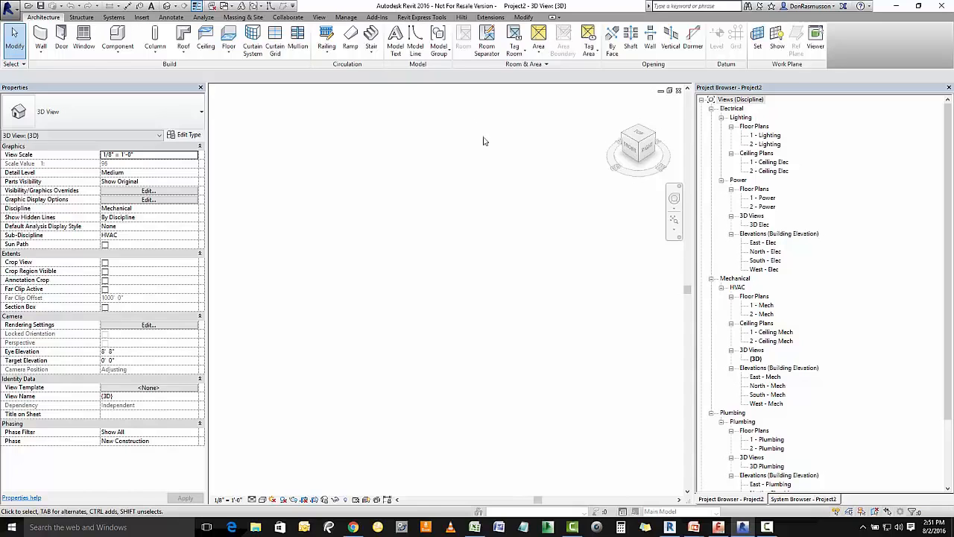
left_click(380, 18)
left_click(599, 53)
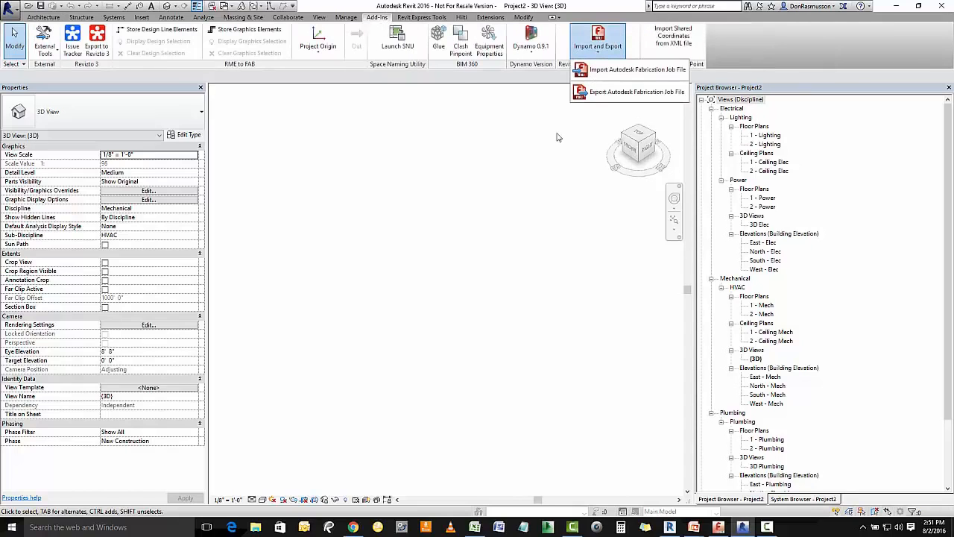
left_click(638, 70)
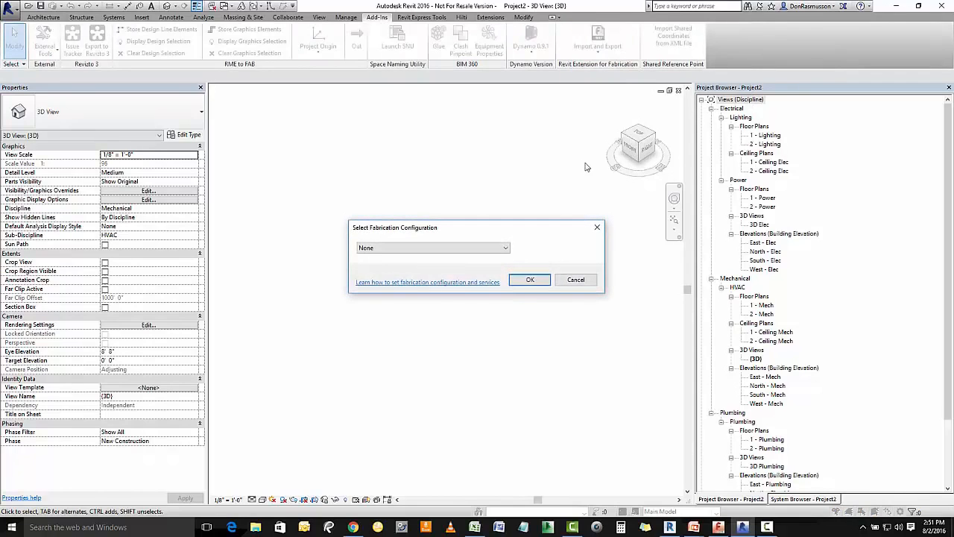
left_click(506, 247)
left_click(420, 266)
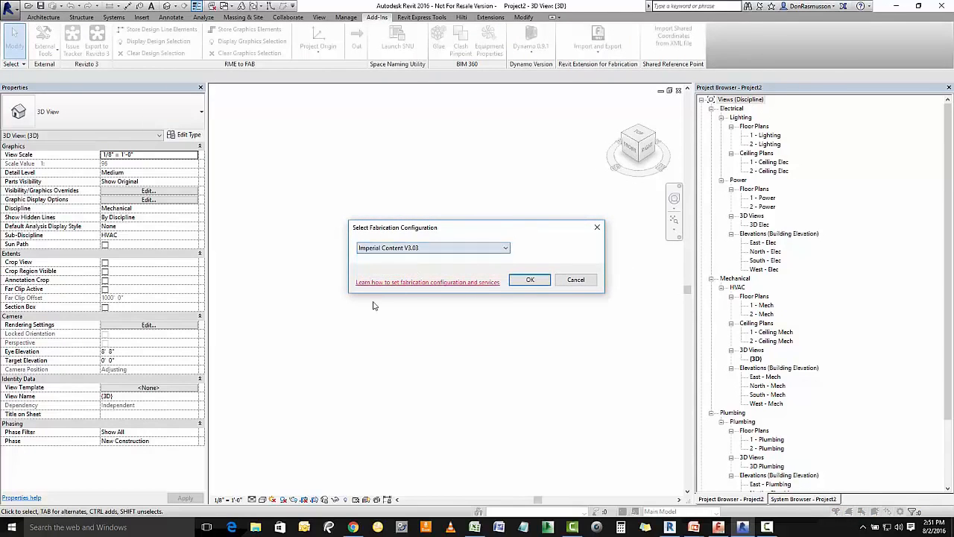
left_click(533, 281)
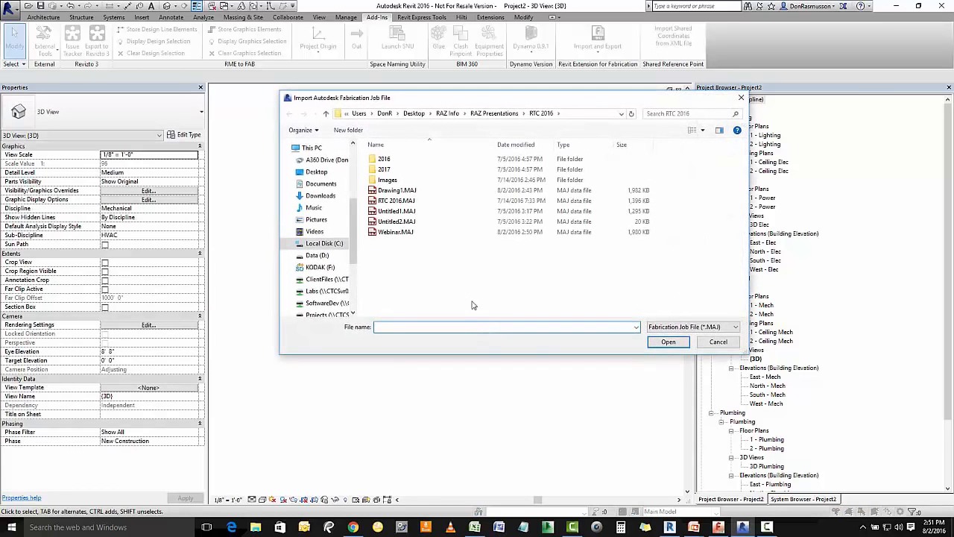
Step: Import the job file Webinar.MAJ into the project and dismiss the import message
left_click(394, 232)
left_click(674, 343)
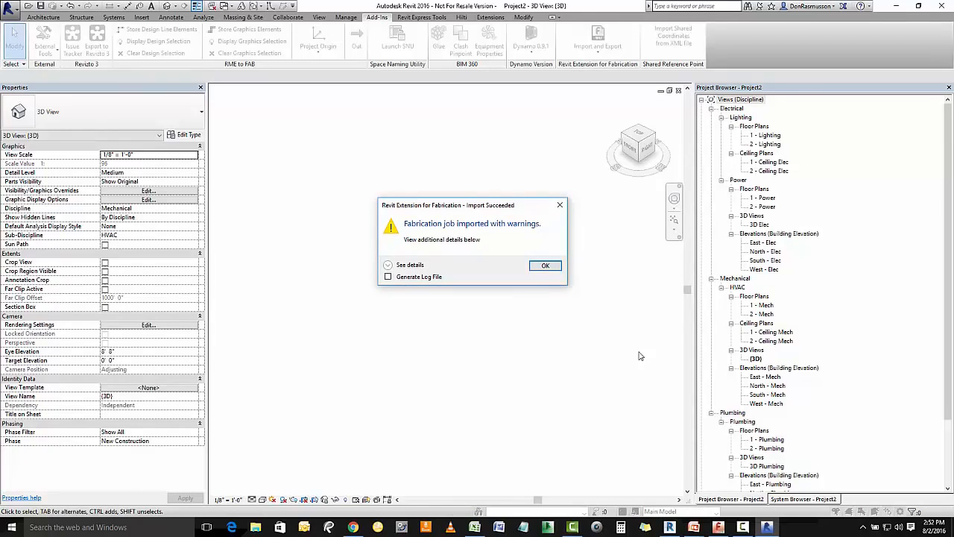
left_click(536, 267)
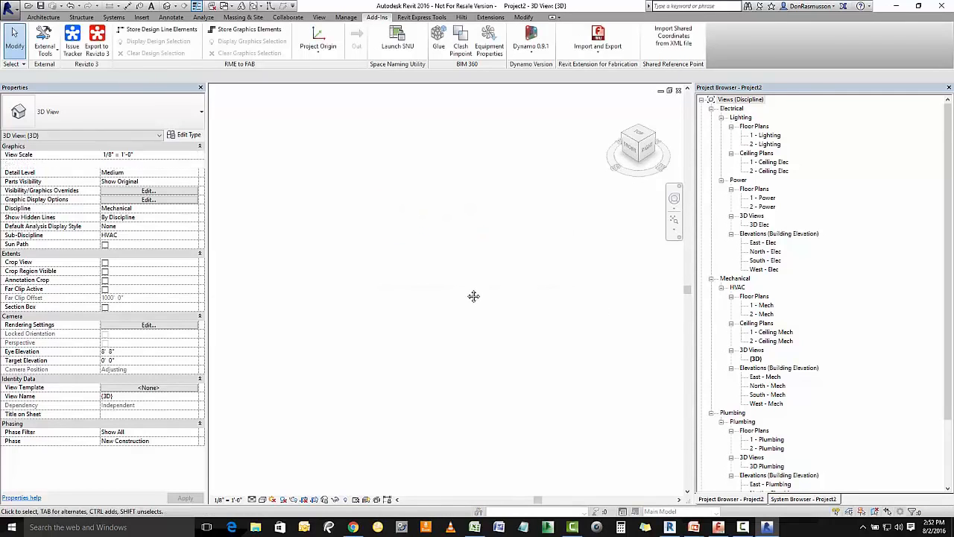
Step: Examine the imported fabrication ductwork in the 3D view, both as a whole and close up around the branch fittings
middle_click(559, 260)
middle_click(559, 259)
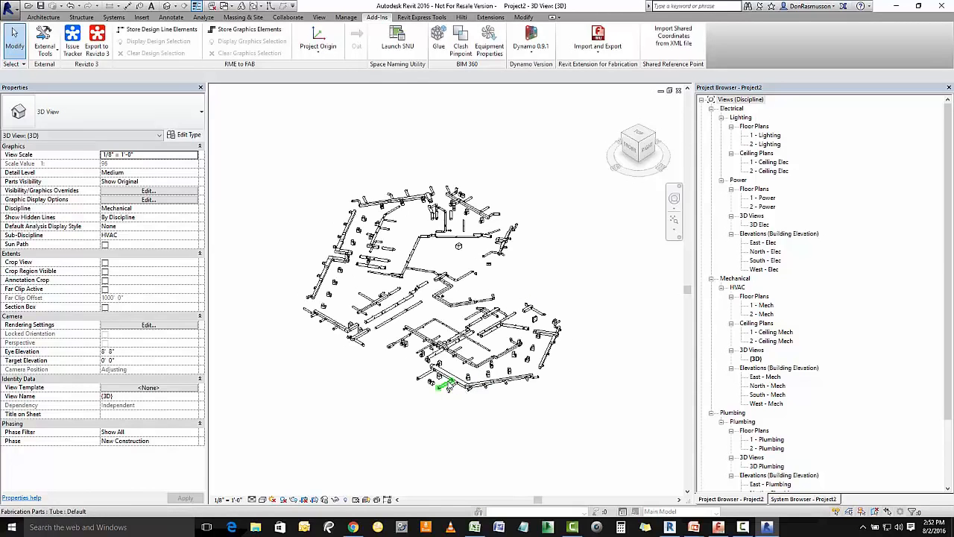
scroll(439, 385, "up", 1)
middle_click_drag(378, 312, 419, 331)
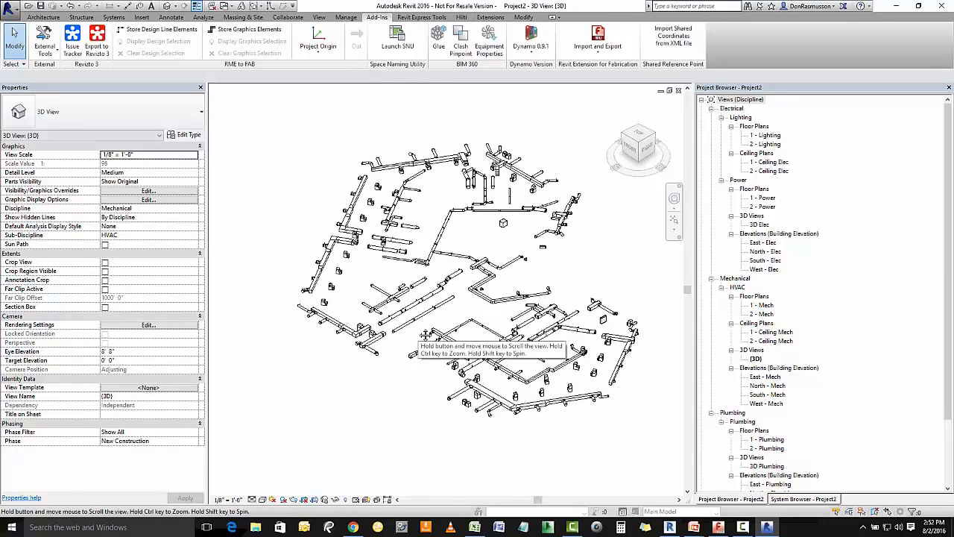
scroll(488, 412, "up", 3)
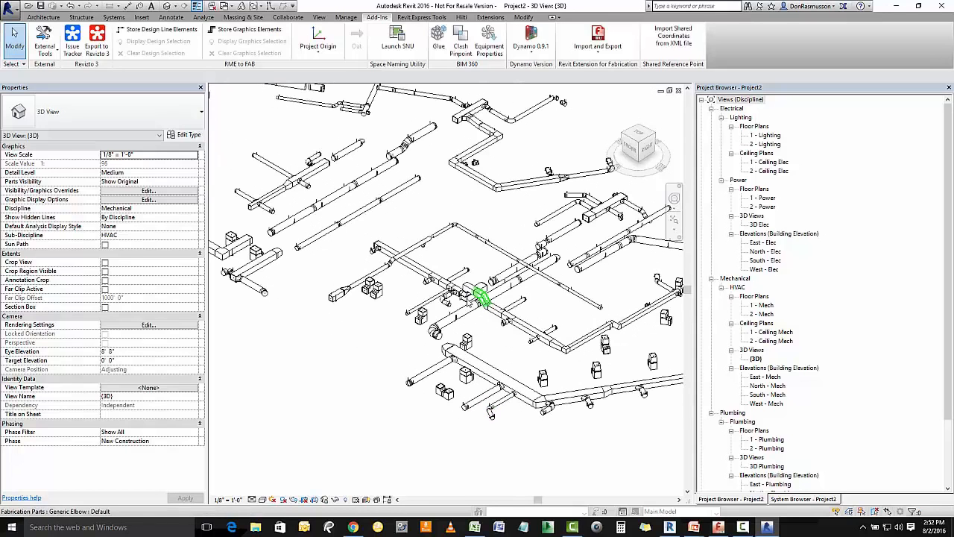
middle_click_drag(465, 295, 441, 313)
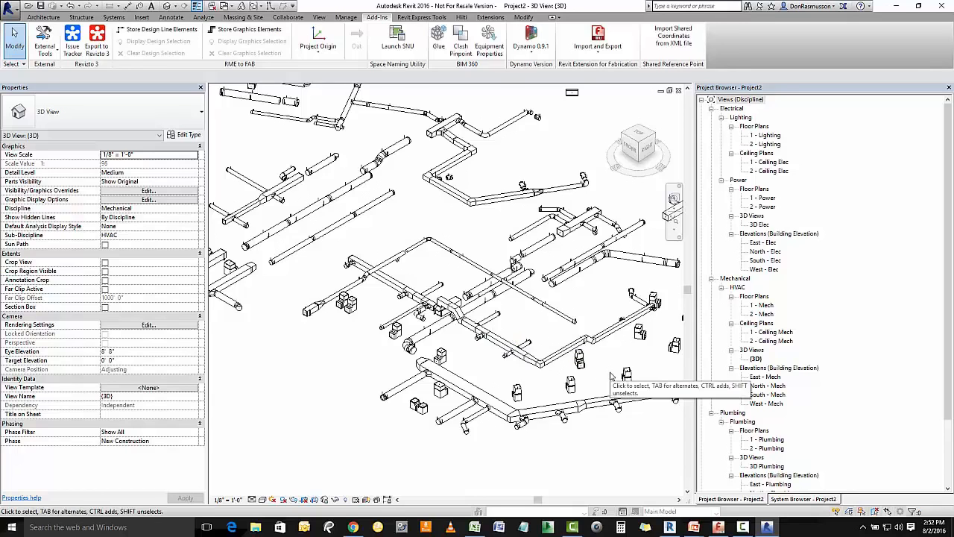
scroll(600, 381, "down", 1)
scroll(445, 262, "down", 1)
middle_click_drag(438, 254, 443, 318)
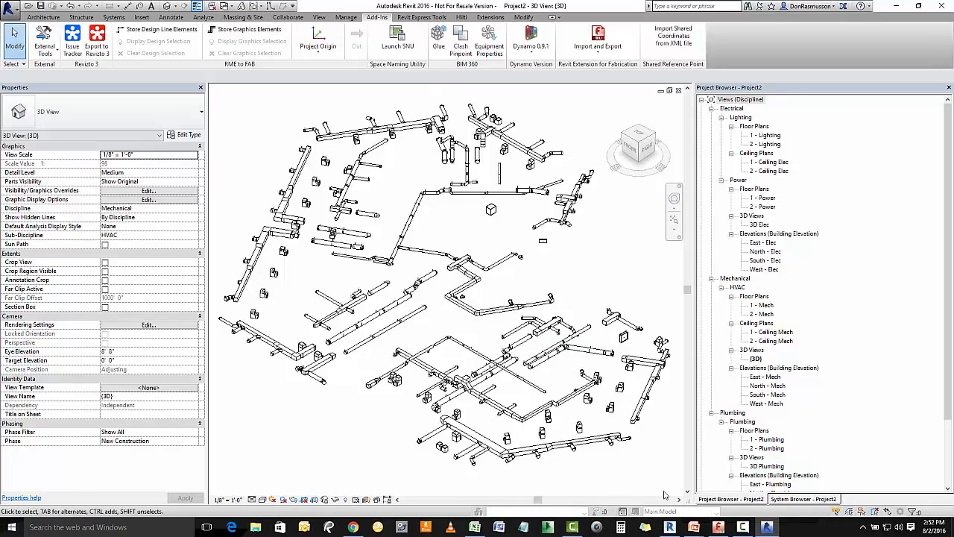
Step: Switch to the PowerPoint slide show of Ducting Soup to Nuts III.pptx
mouse_move(691, 531)
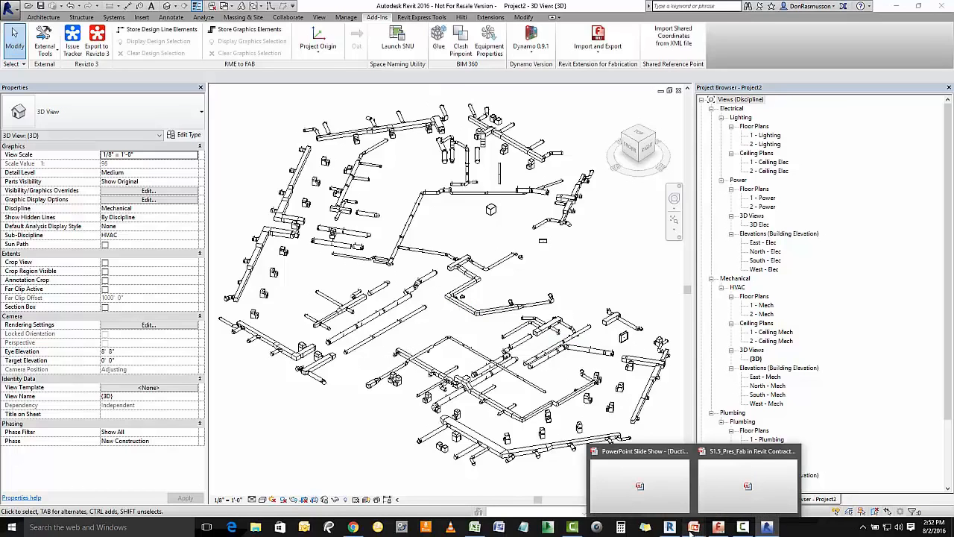
left_click(638, 481)
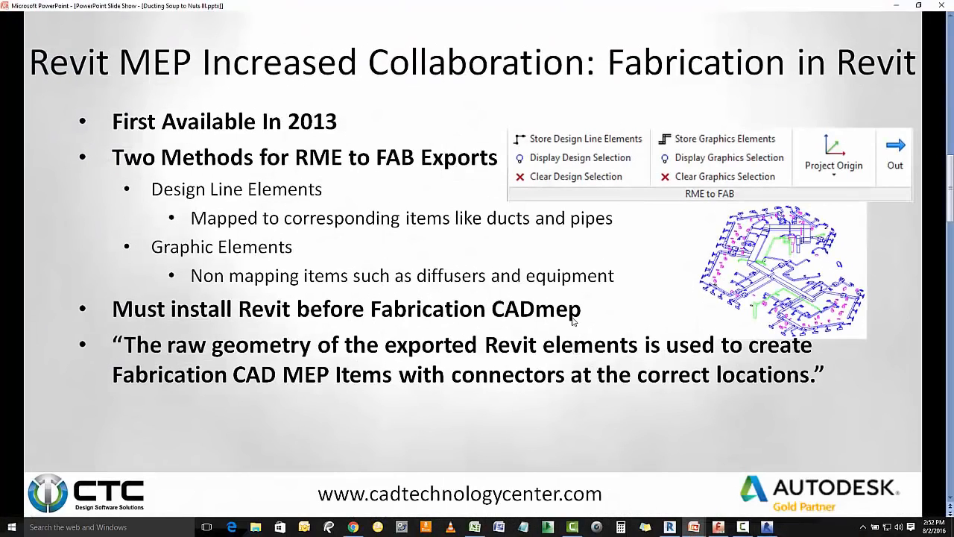